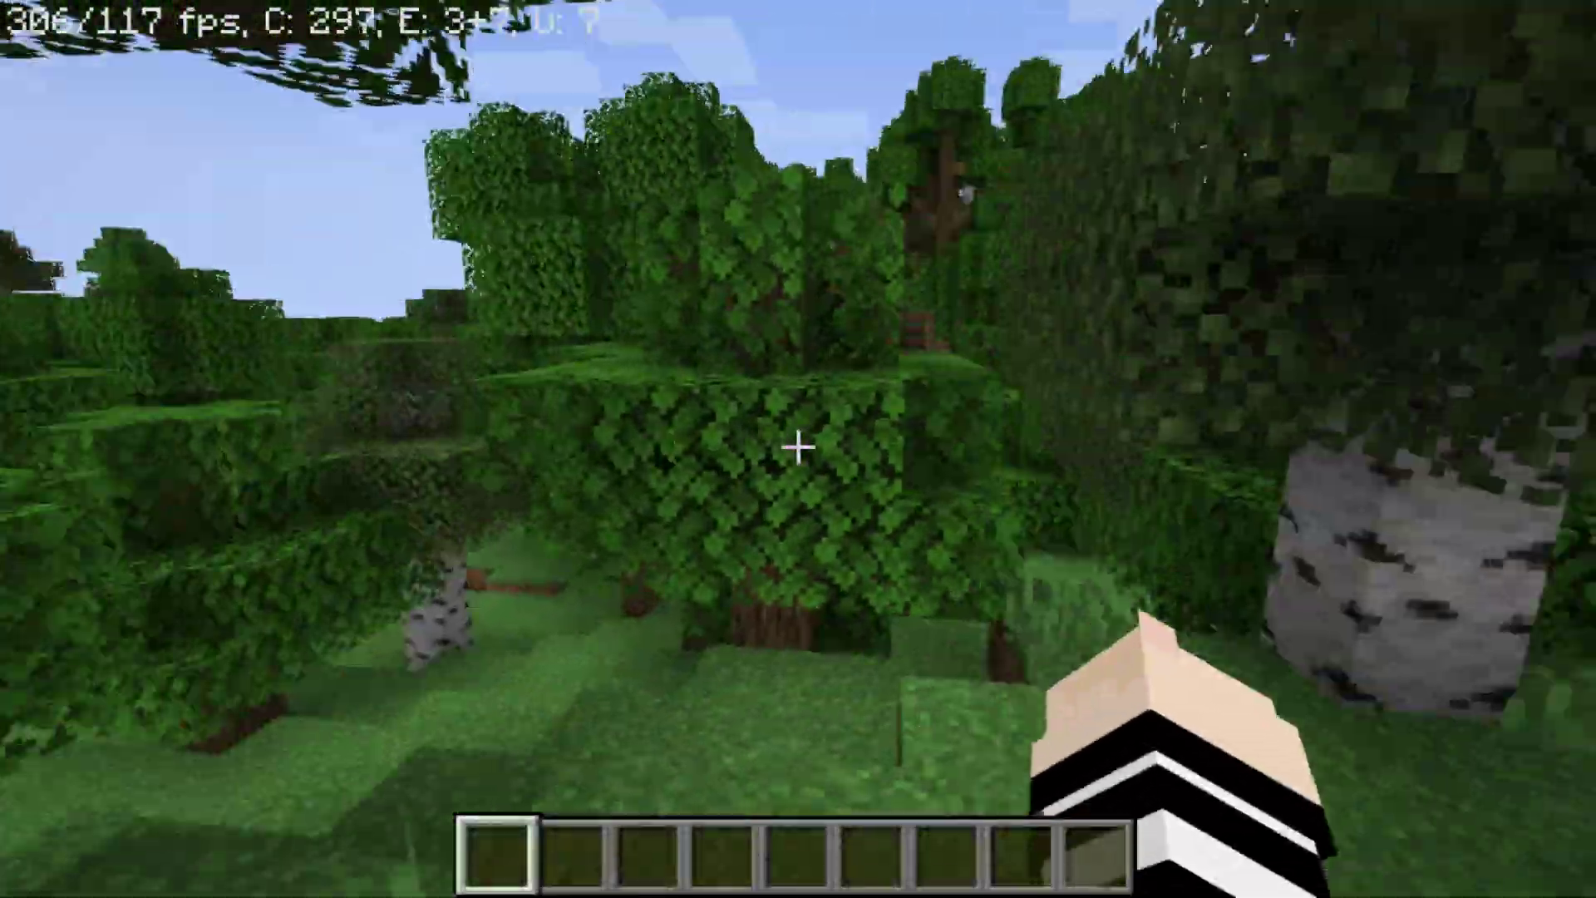
{"action": "key", "text": "w"}
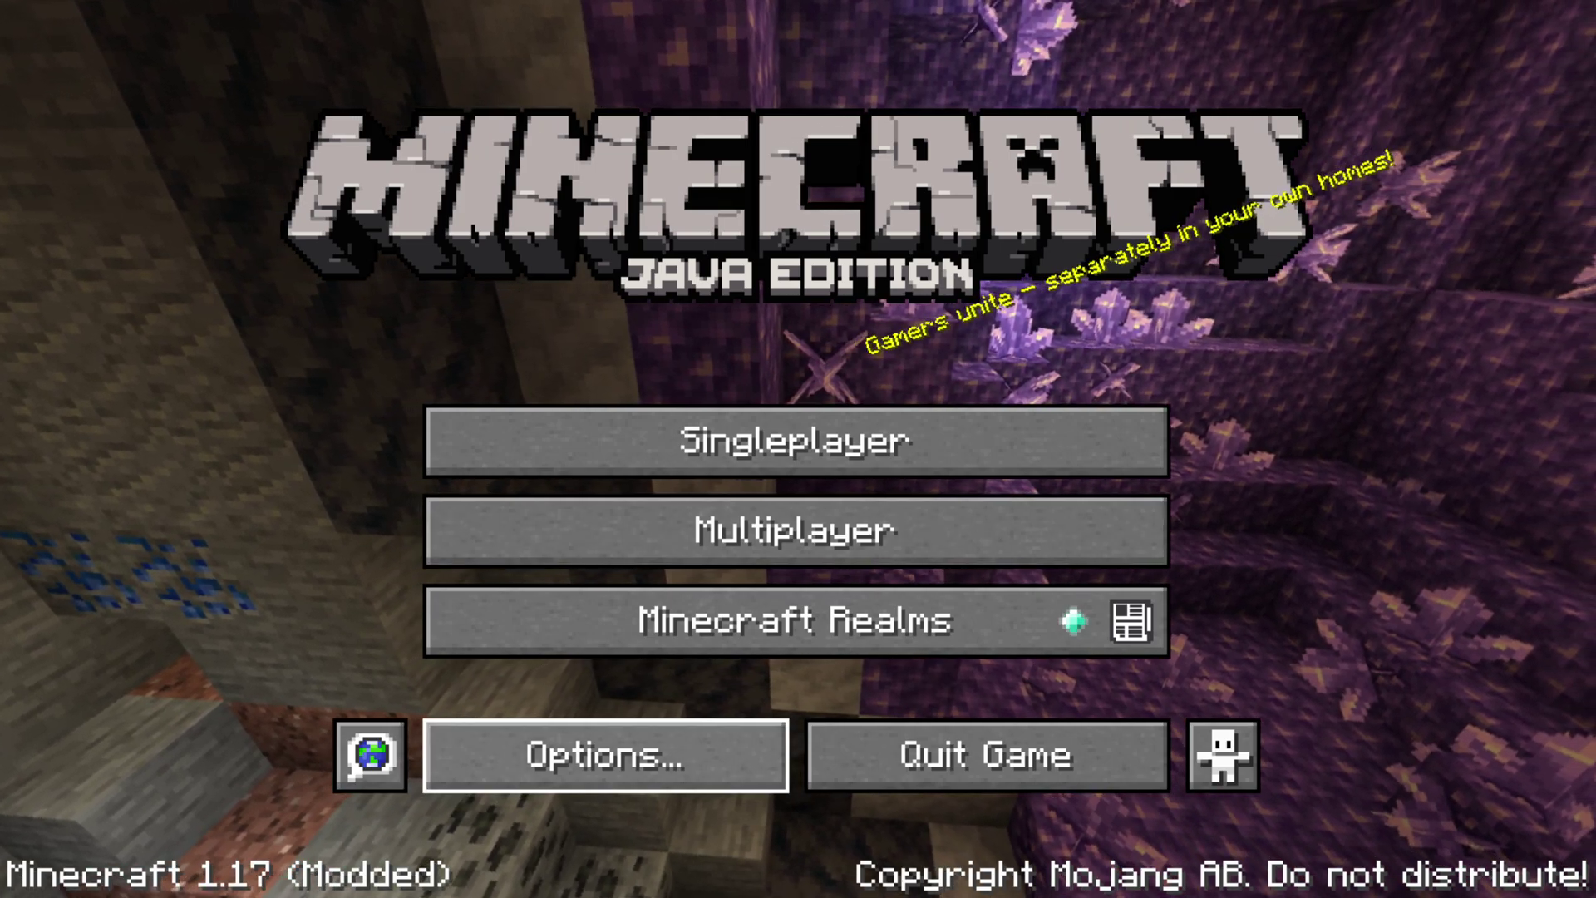
Step: Open the video settings and set Graphics to Fast and Max Framerate to Unlimited
{"action": "left_click", "coordinate": [606, 755]}
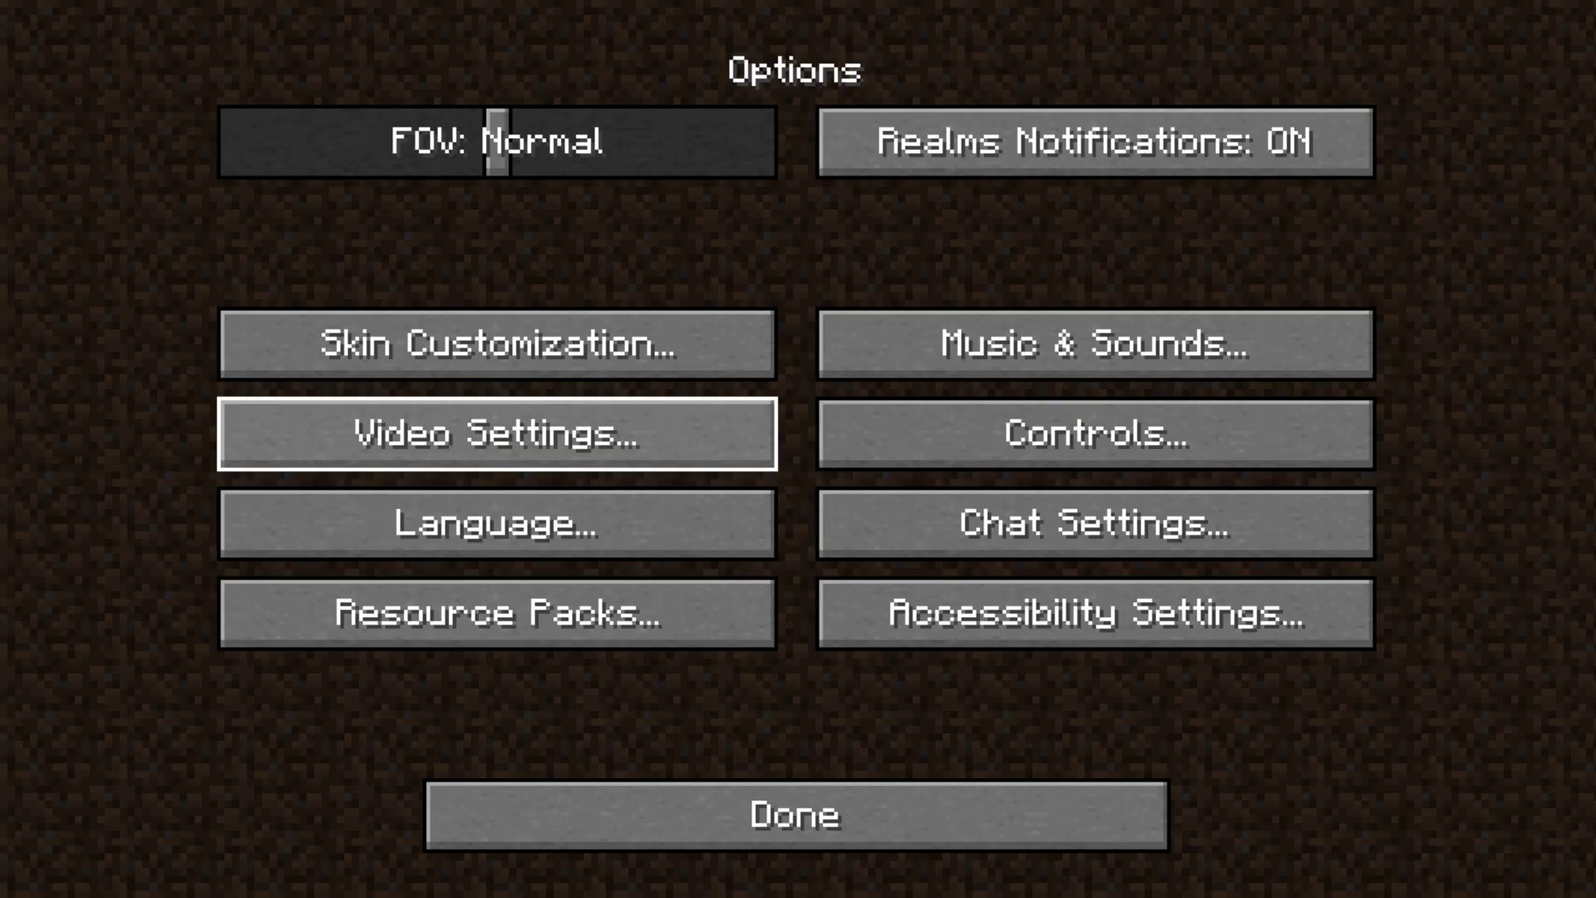
{"action": "left_click", "coordinate": [497, 433]}
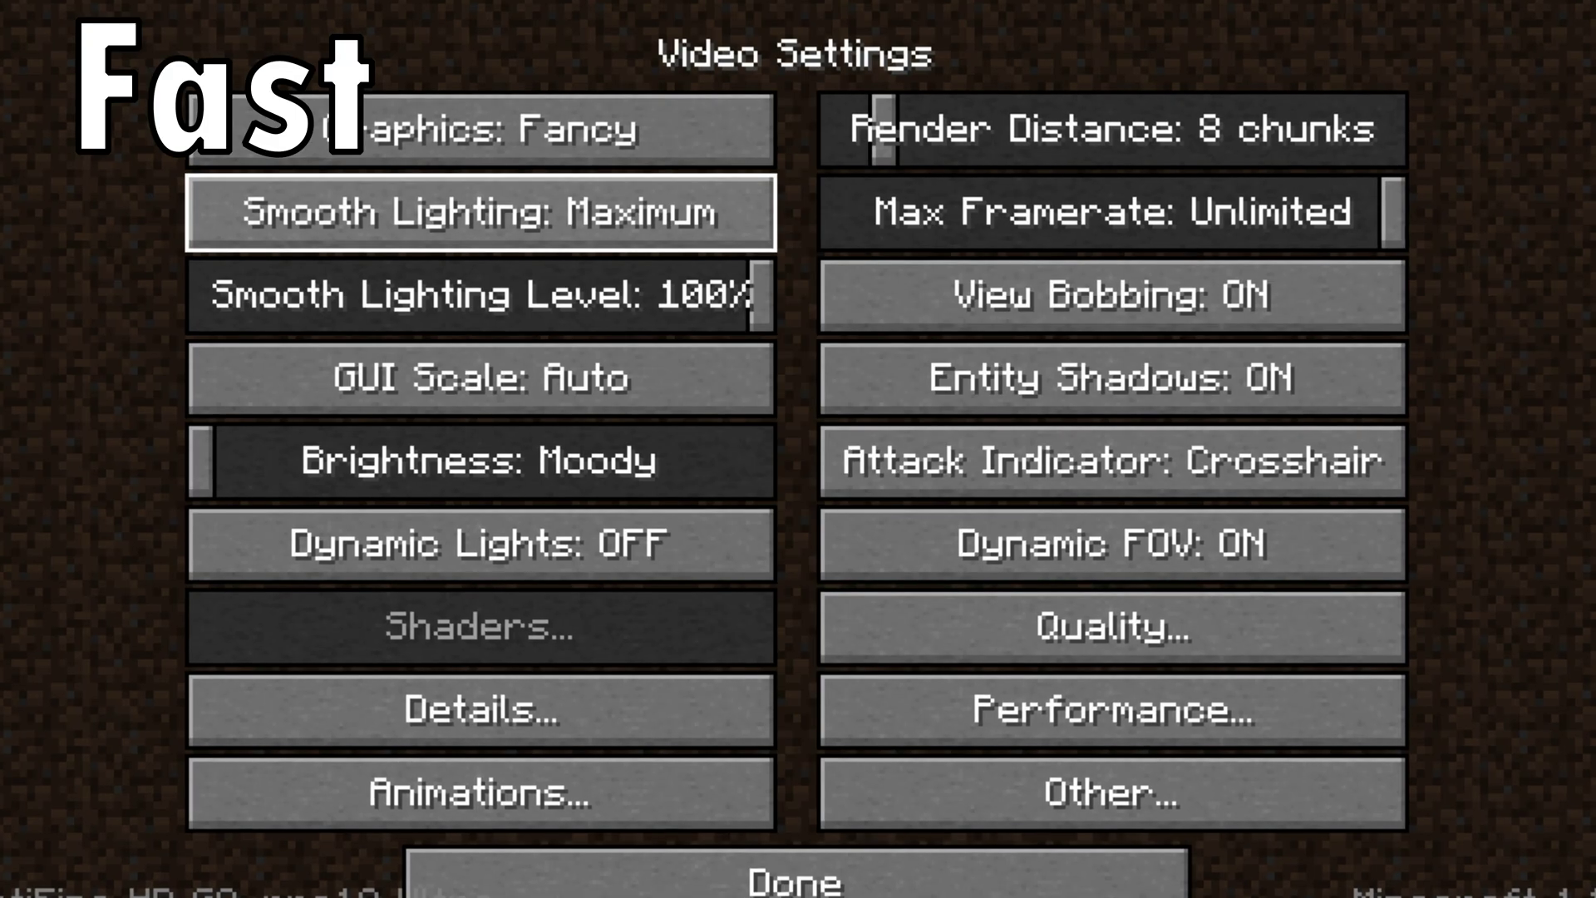
{"action": "left_click", "coordinate": [478, 125]}
{"action": "left_click", "coordinate": [479, 125]}
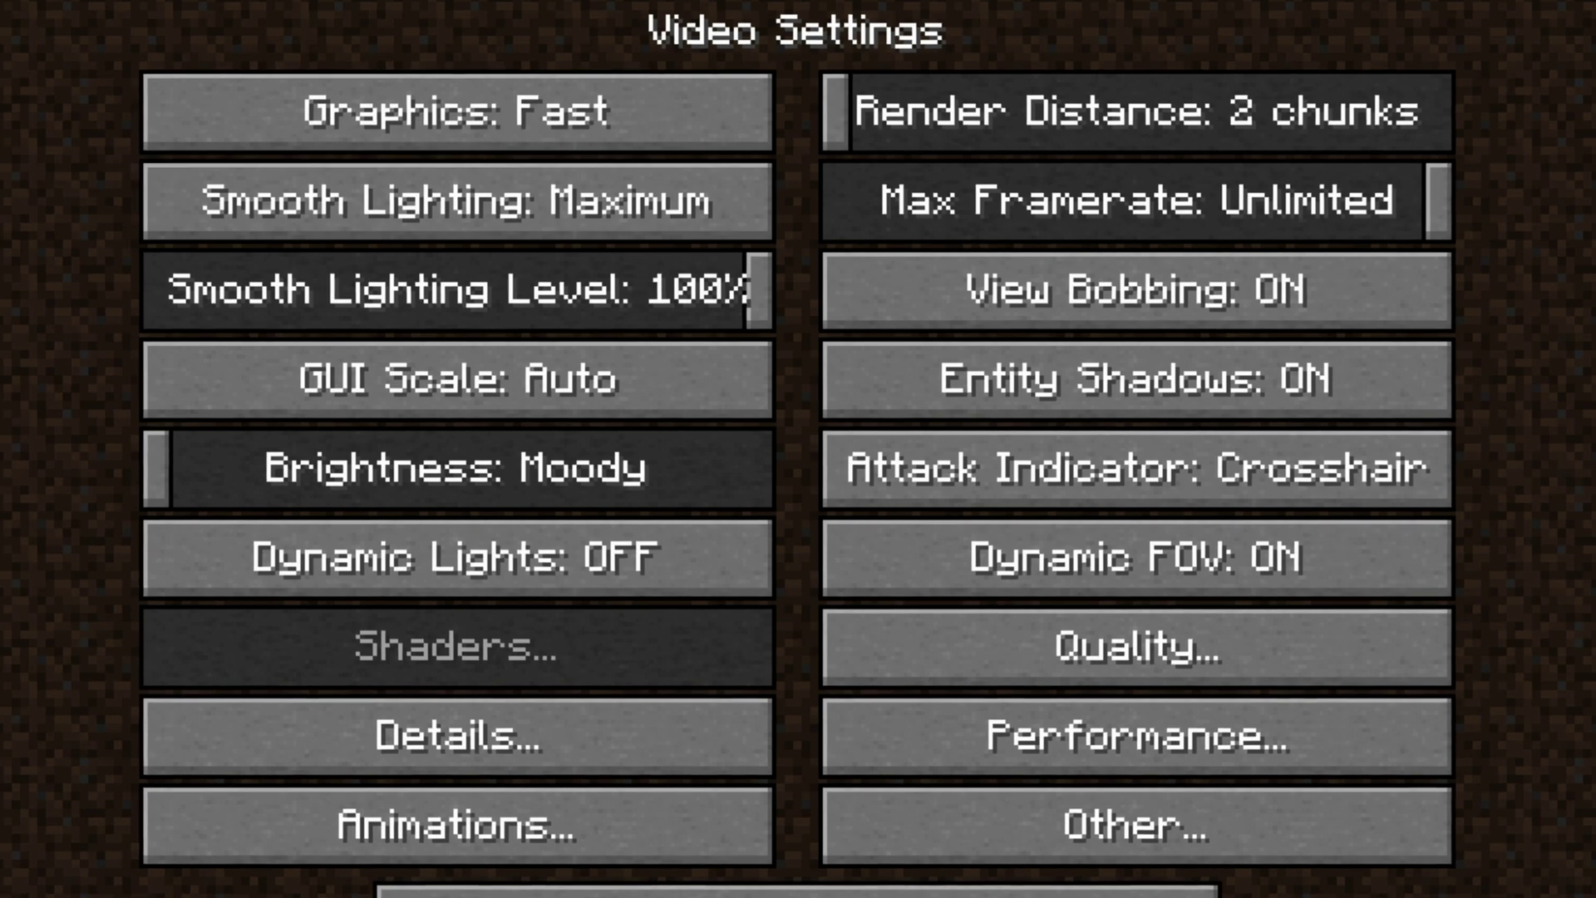
{"action": "mouse_move", "coordinate": [1443, 199]}
{"action": "left_mouse_down"}
{"action": "mouse_move", "coordinate": [1169, 198]}
{"action": "mouse_move", "coordinate": [1446, 200]}
{"action": "left_mouse_up"}
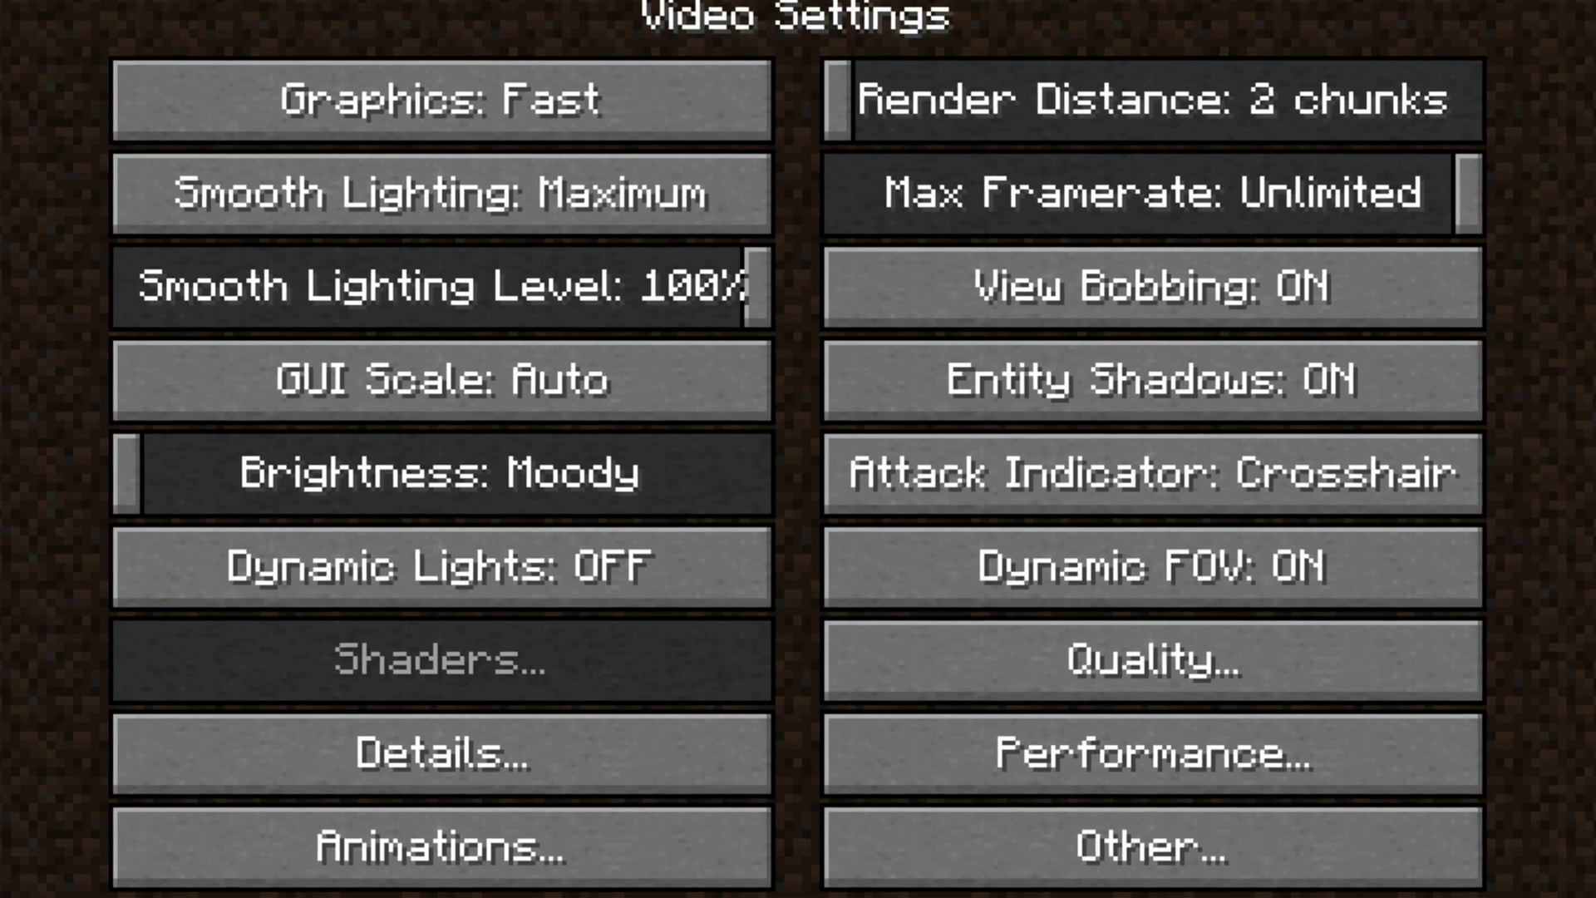
Step: Turn Entity Shadows off, keep Dynamic Lights at OFF, and set GUI Scale to 3
{"action": "left_click", "coordinate": [1149, 379]}
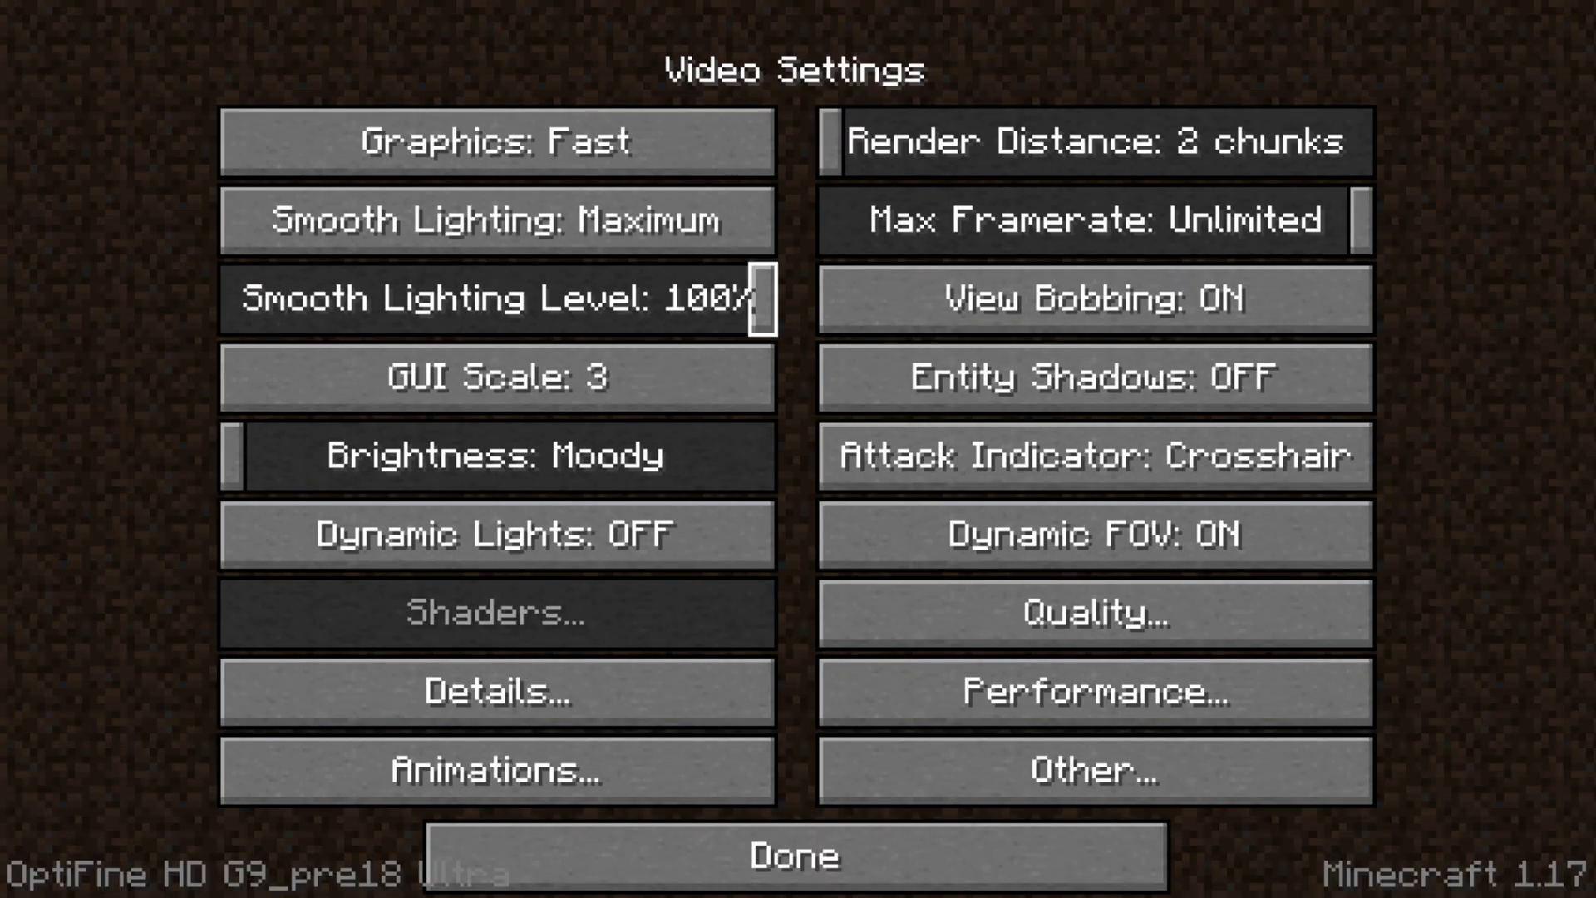
{"action": "left_click", "coordinate": [497, 221]}
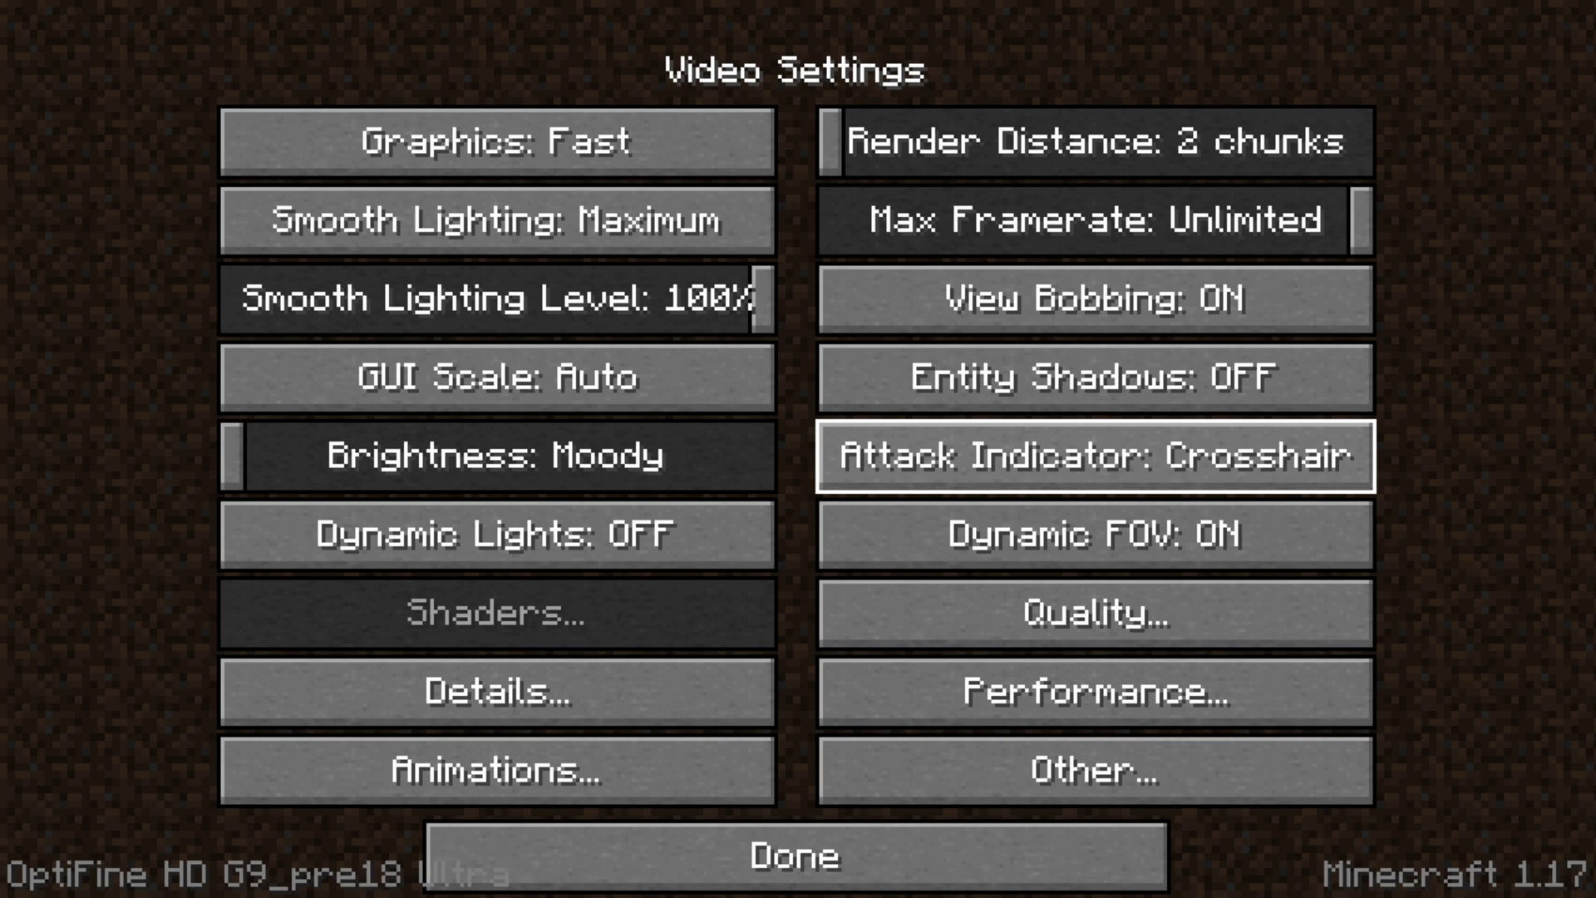
{"action": "left_click", "coordinate": [497, 536]}
{"action": "left_click", "coordinate": [497, 536]}
{"action": "left_click", "coordinate": [497, 535]}
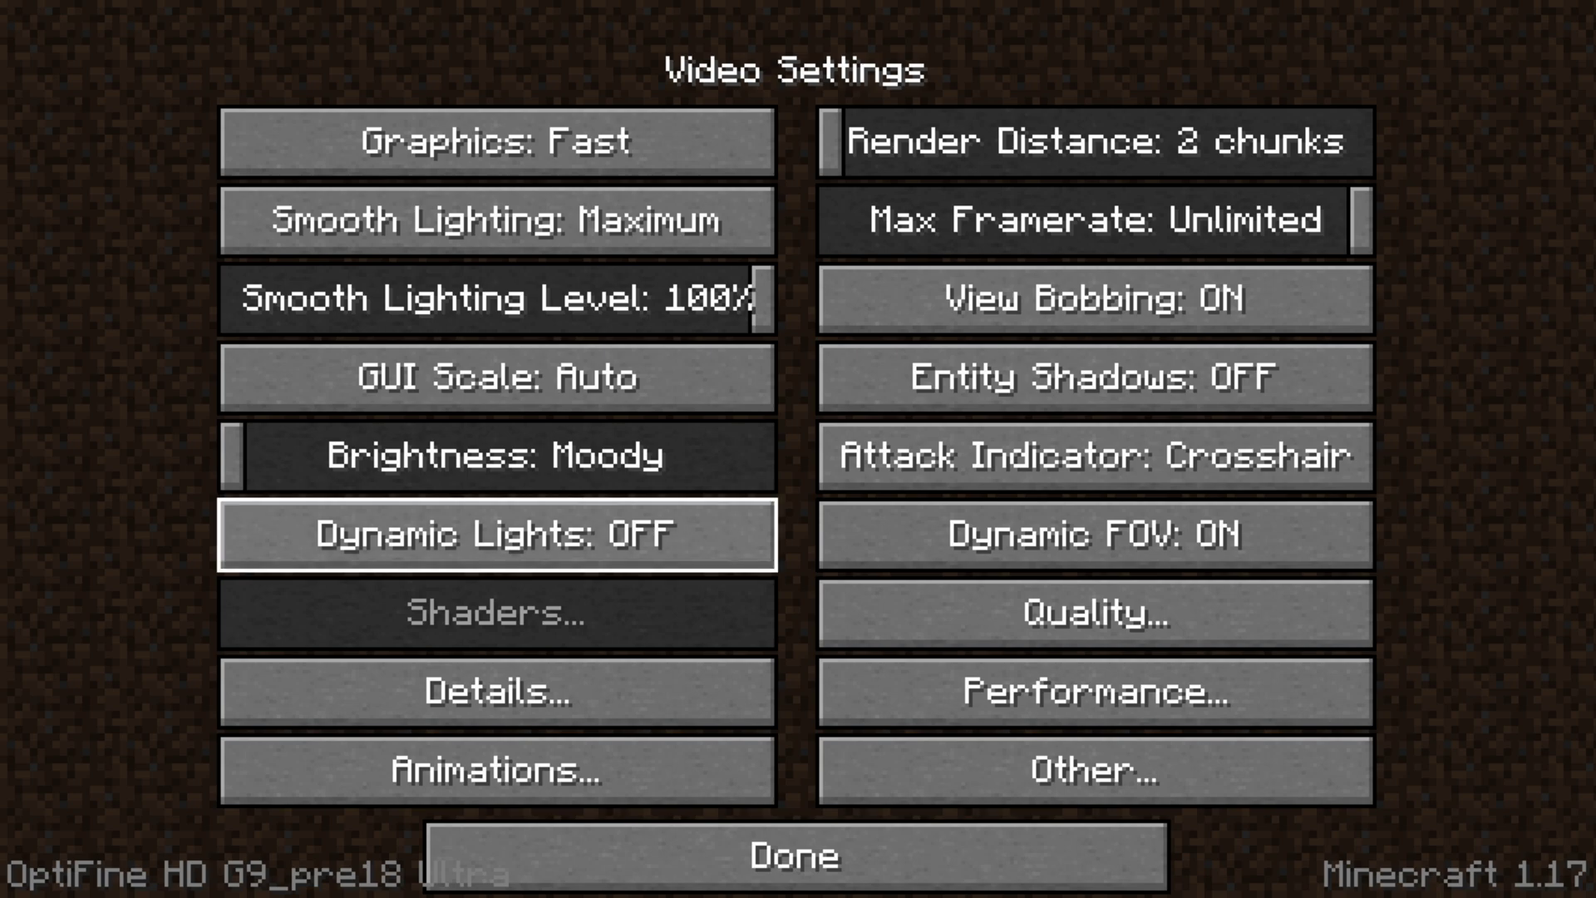
{"action": "left_click", "coordinate": [497, 376]}
{"action": "left_click", "coordinate": [697, 226]}
{"action": "left_click", "coordinate": [697, 225]}
Step: Open the detail settings and set Clouds to OFF and Trees to Fast
{"action": "left_click", "coordinate": [495, 687]}
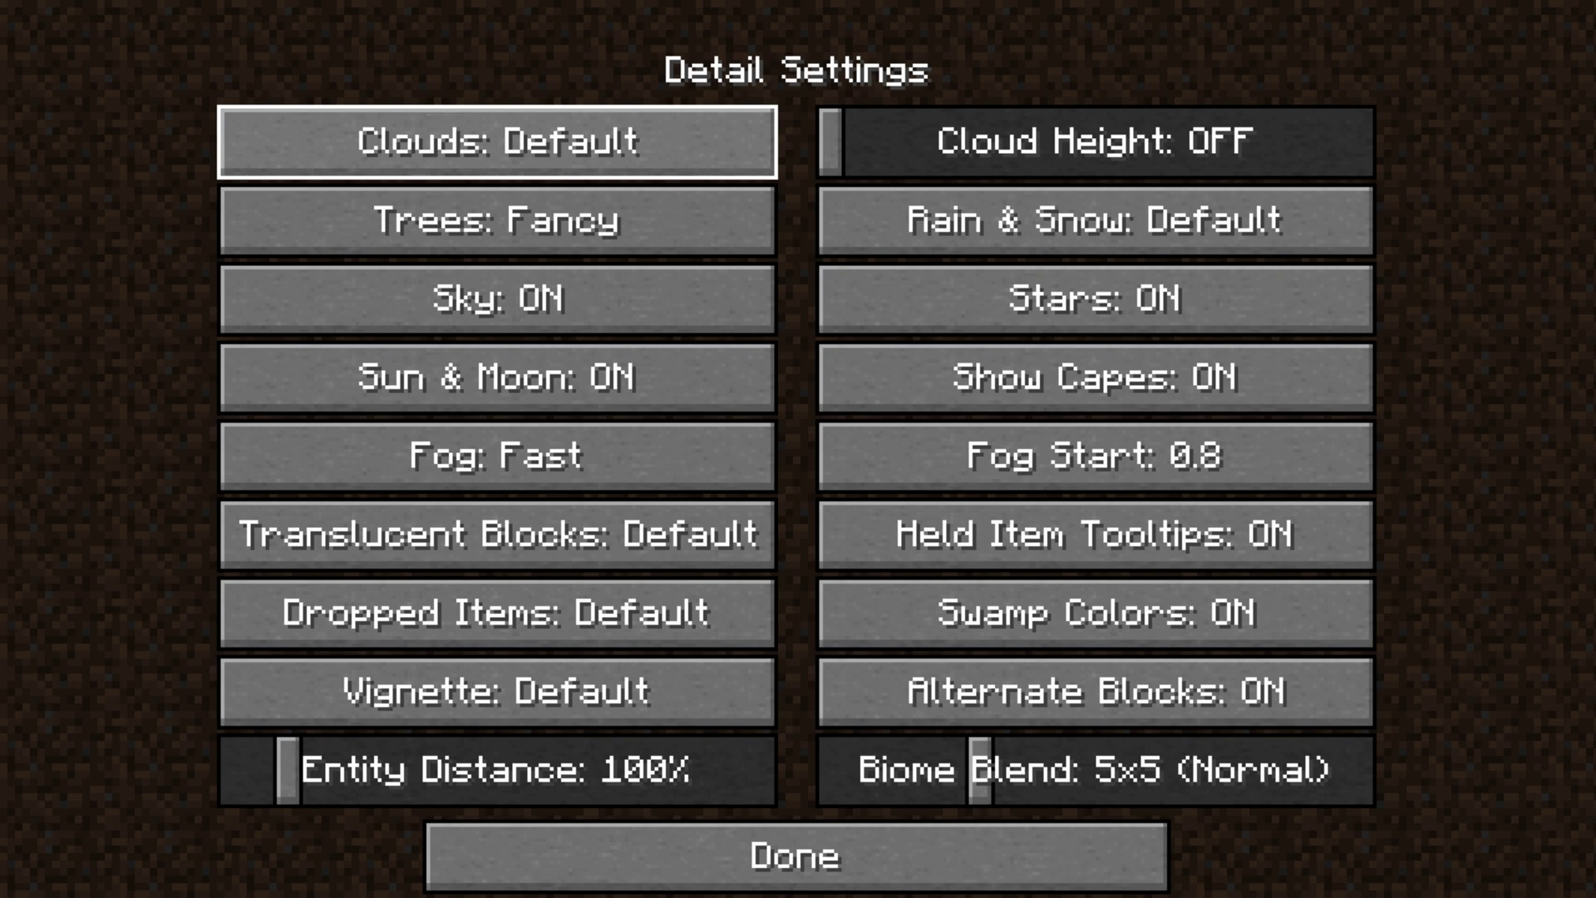
{"action": "left_click", "coordinate": [497, 142]}
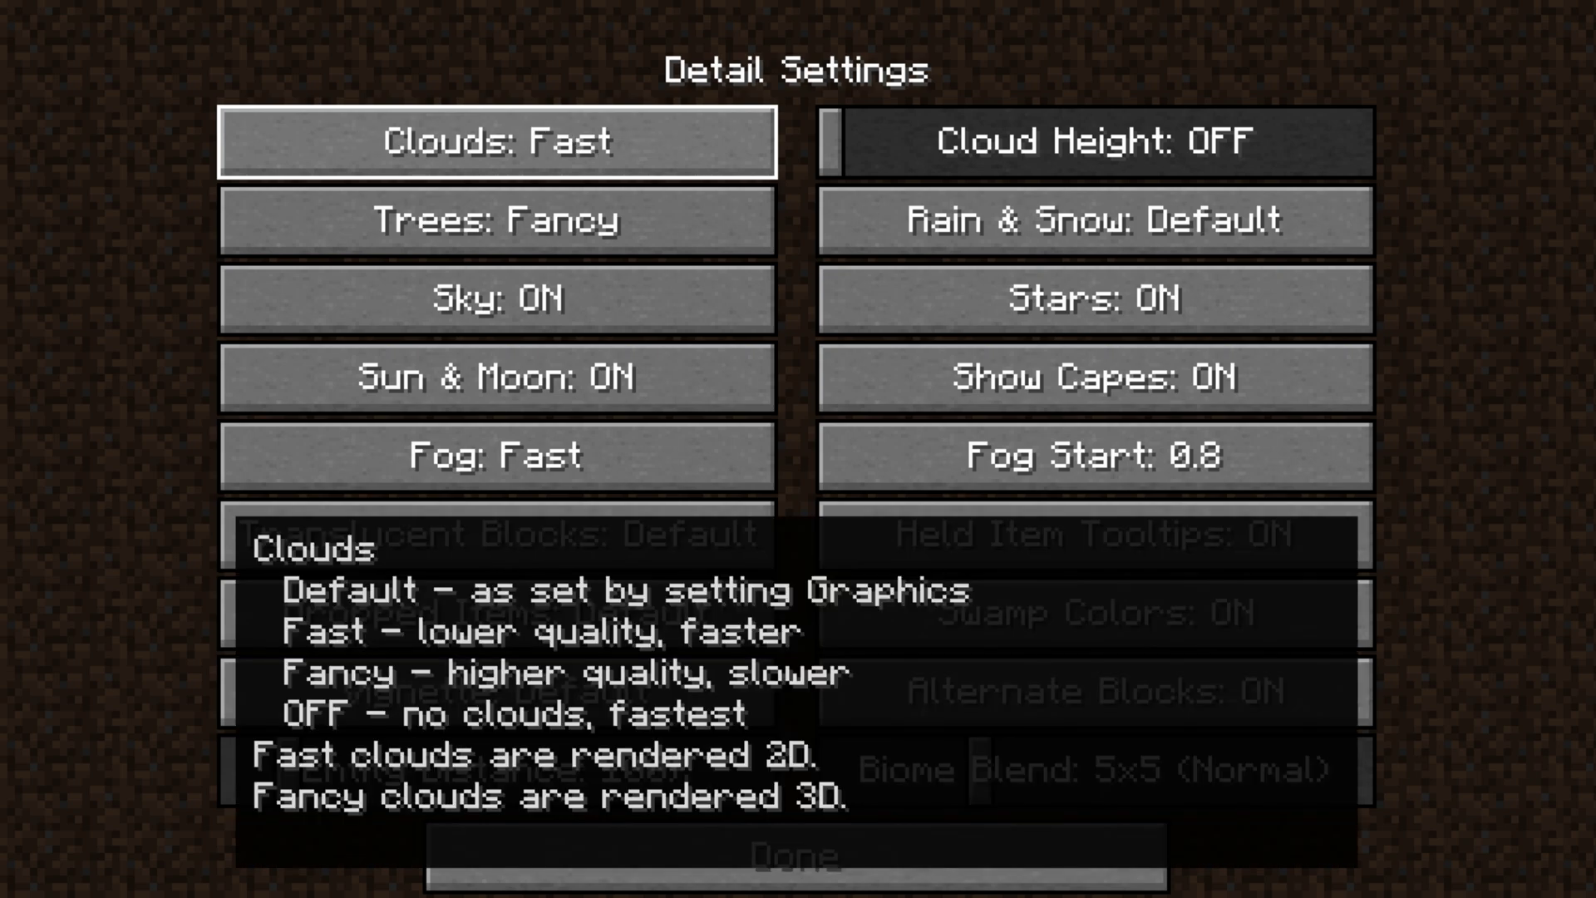
{"action": "left_click", "coordinate": [497, 141]}
{"action": "left_click", "coordinate": [497, 142]}
{"action": "left_click", "coordinate": [497, 220]}
{"action": "left_click", "coordinate": [497, 220]}
Step: Turn off Sky, Sun & Moon and Fog in the detail settings
{"action": "left_click", "coordinate": [497, 298]}
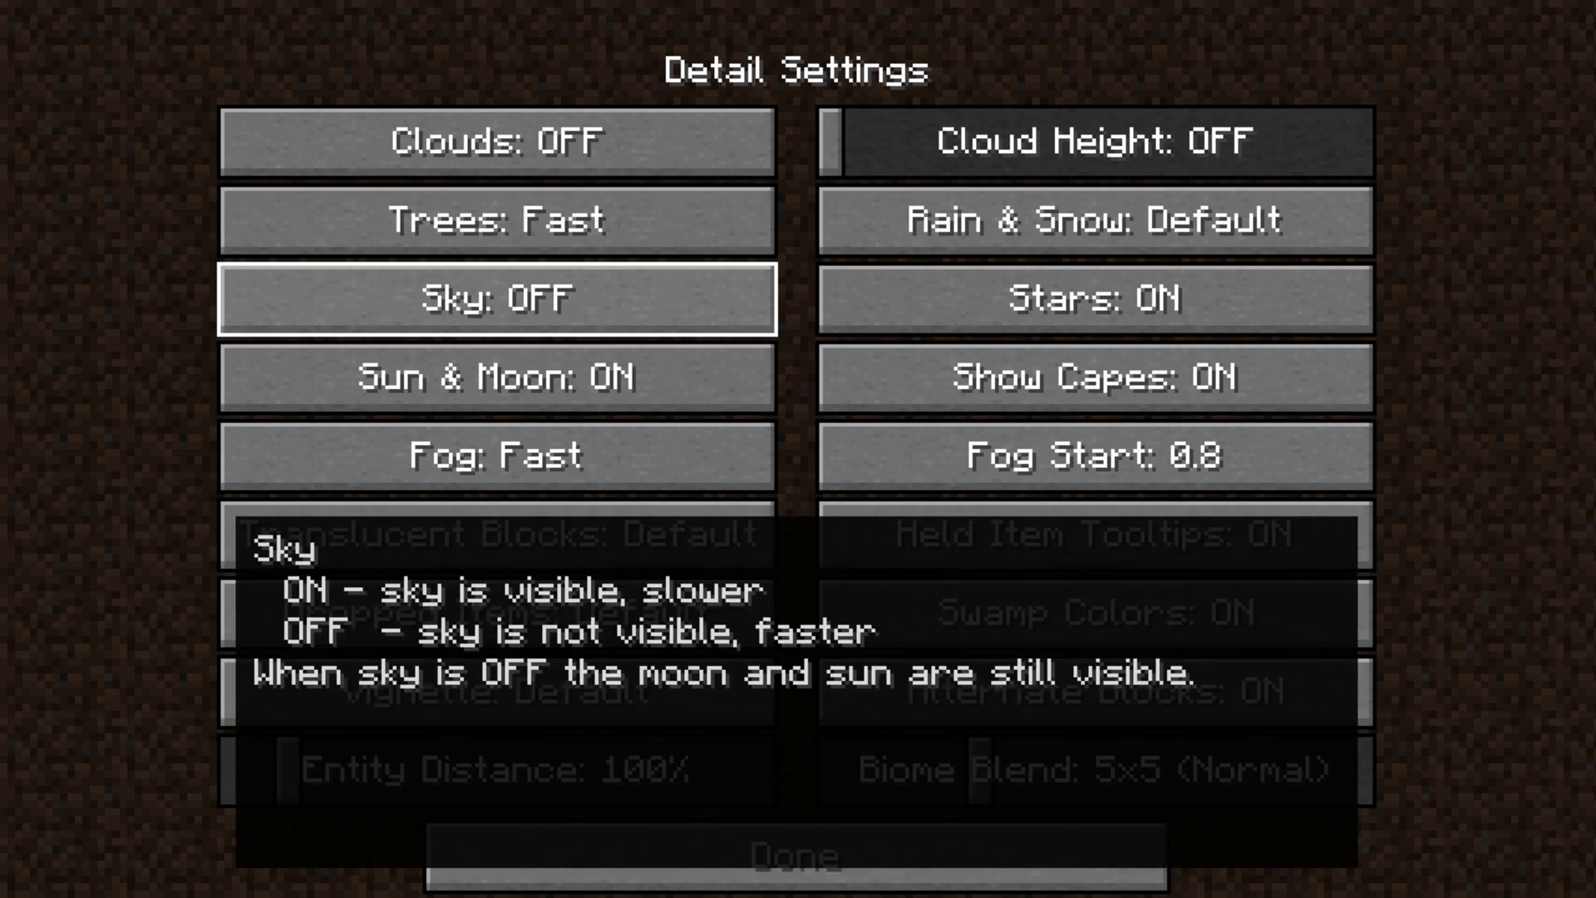
{"action": "left_click", "coordinate": [497, 377]}
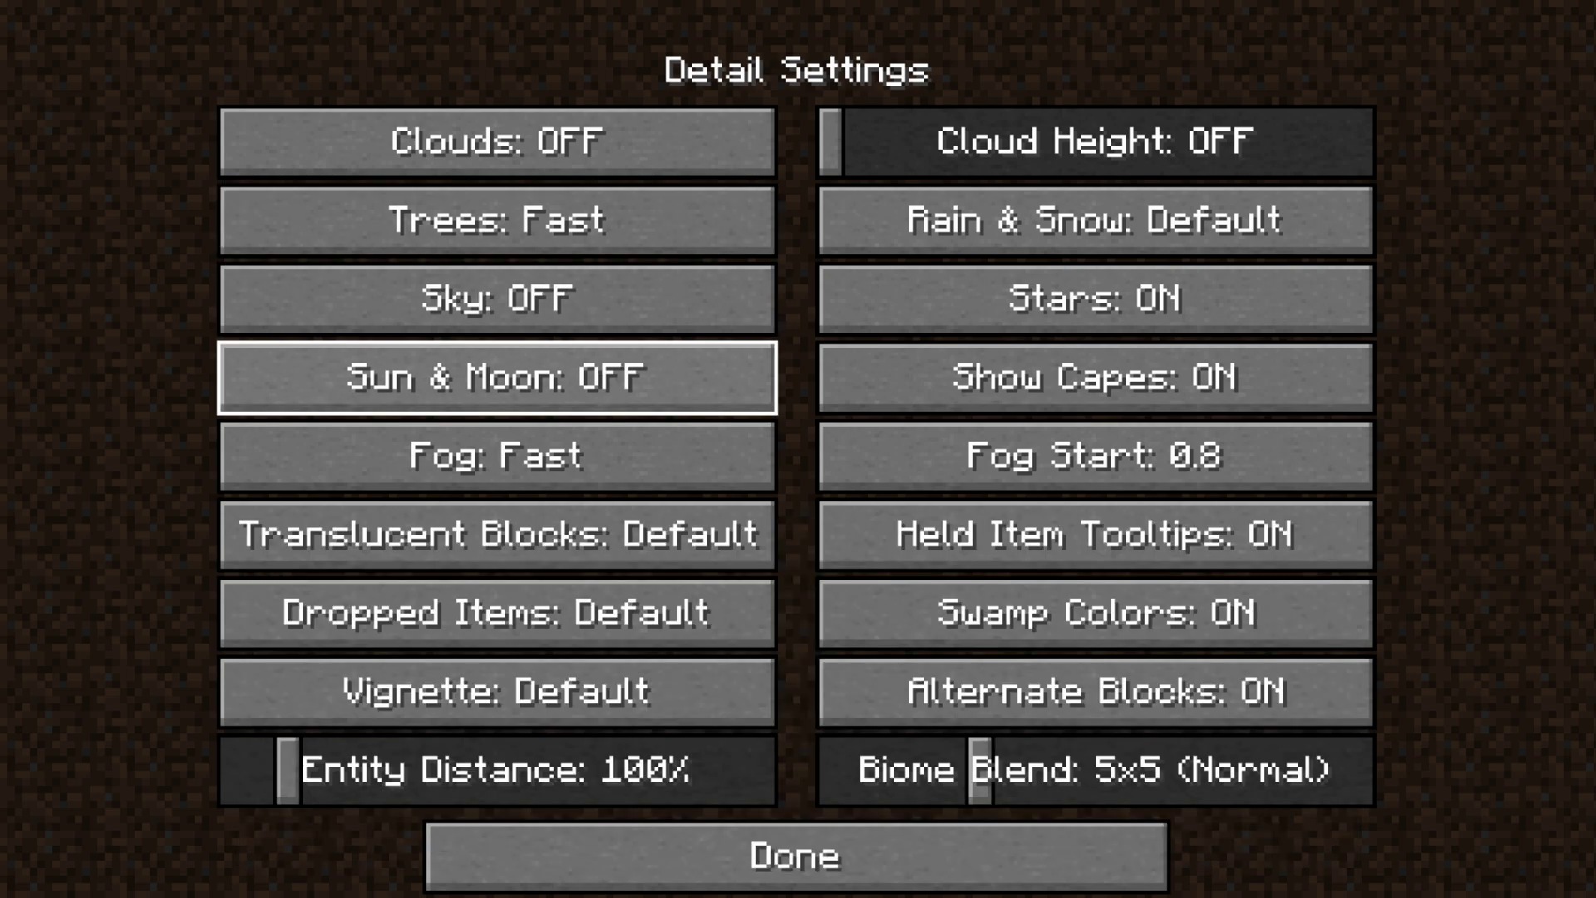
{"action": "left_click", "coordinate": [497, 455]}
{"action": "left_click", "coordinate": [497, 455]}
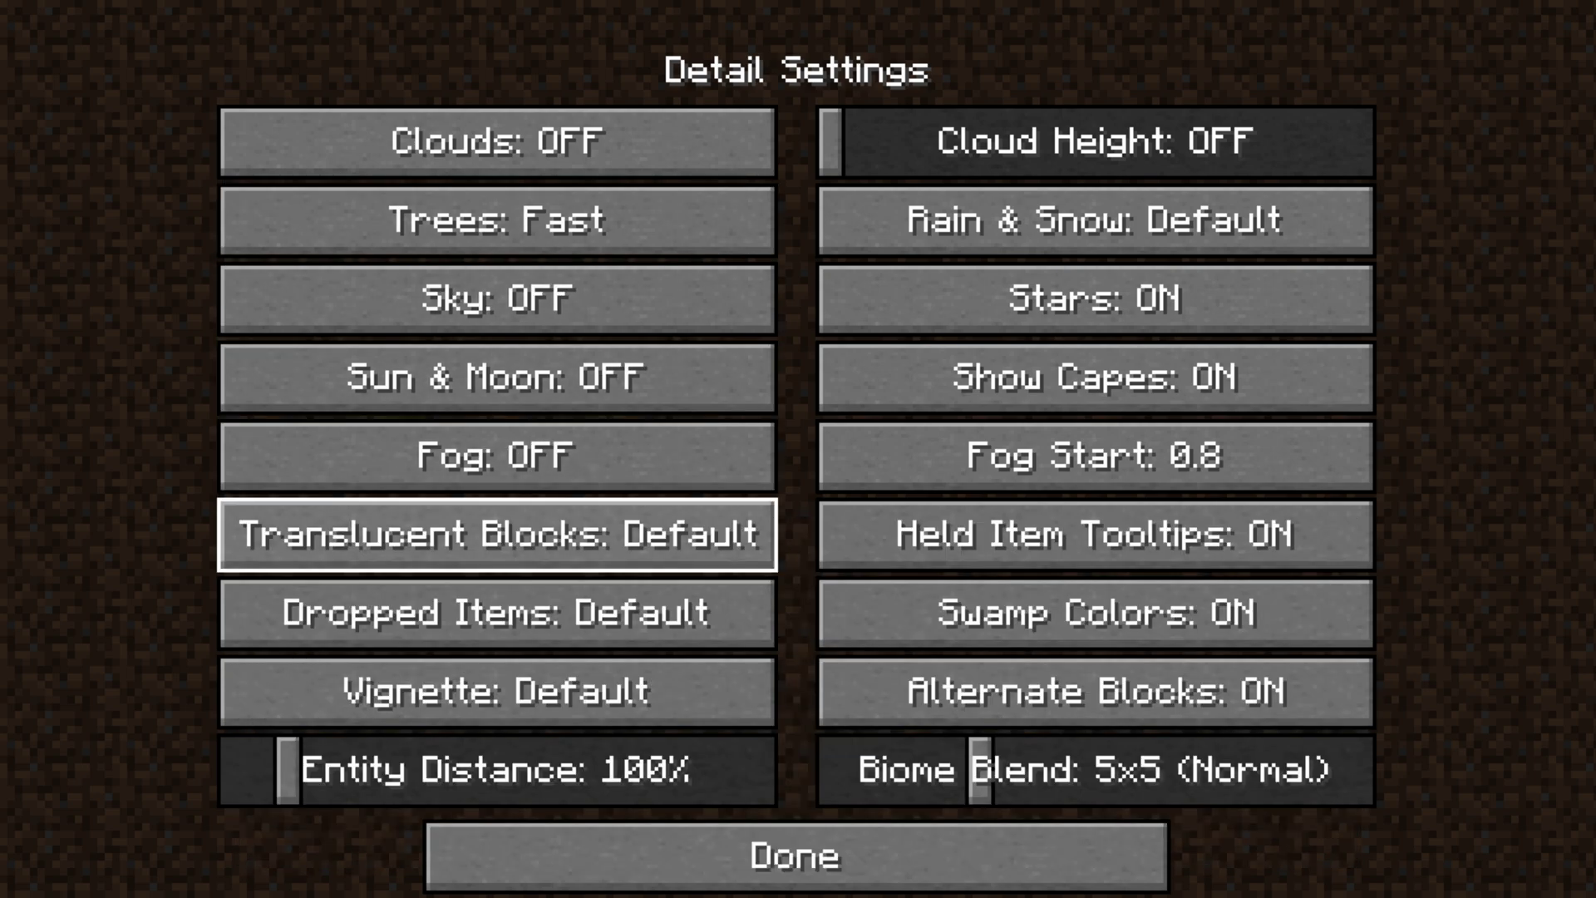
Step: Set Translucent Blocks, Dropped Items and Vignette to Fast, and reduce Entity Distance to 50%
{"action": "left_click", "coordinate": [497, 534]}
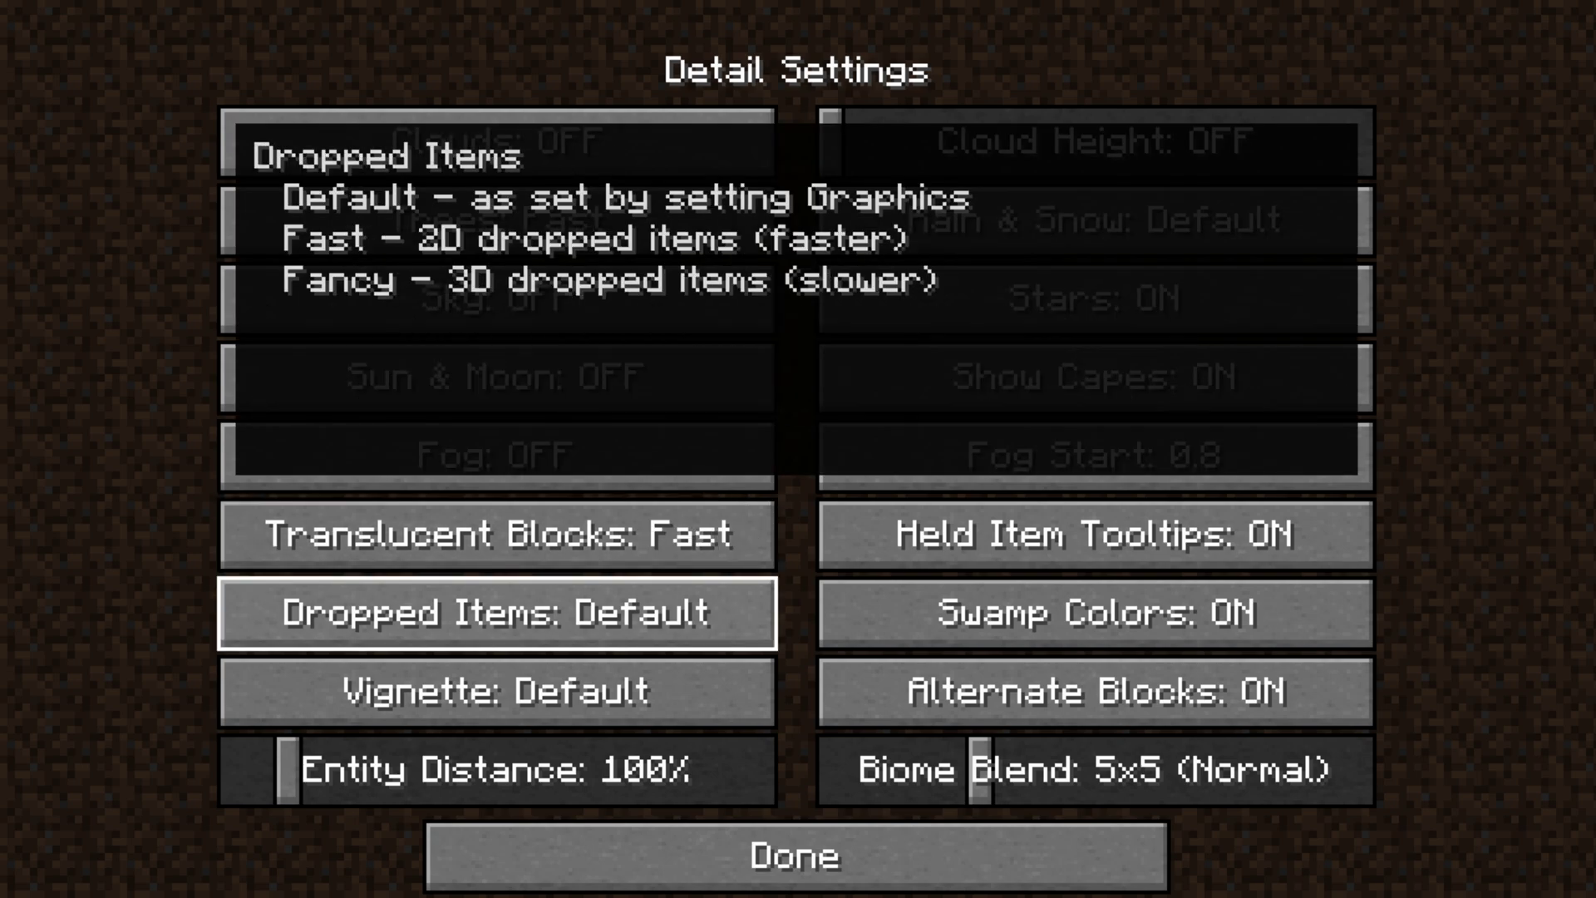
{"action": "left_click", "coordinate": [497, 612]}
{"action": "left_click", "coordinate": [497, 612]}
{"action": "left_click", "coordinate": [497, 612]}
{"action": "left_click", "coordinate": [497, 612]}
{"action": "left_click", "coordinate": [497, 691]}
{"action": "left_click", "coordinate": [497, 691]}
{"action": "left_click", "coordinate": [497, 690]}
{"action": "left_click", "coordinate": [497, 691]}
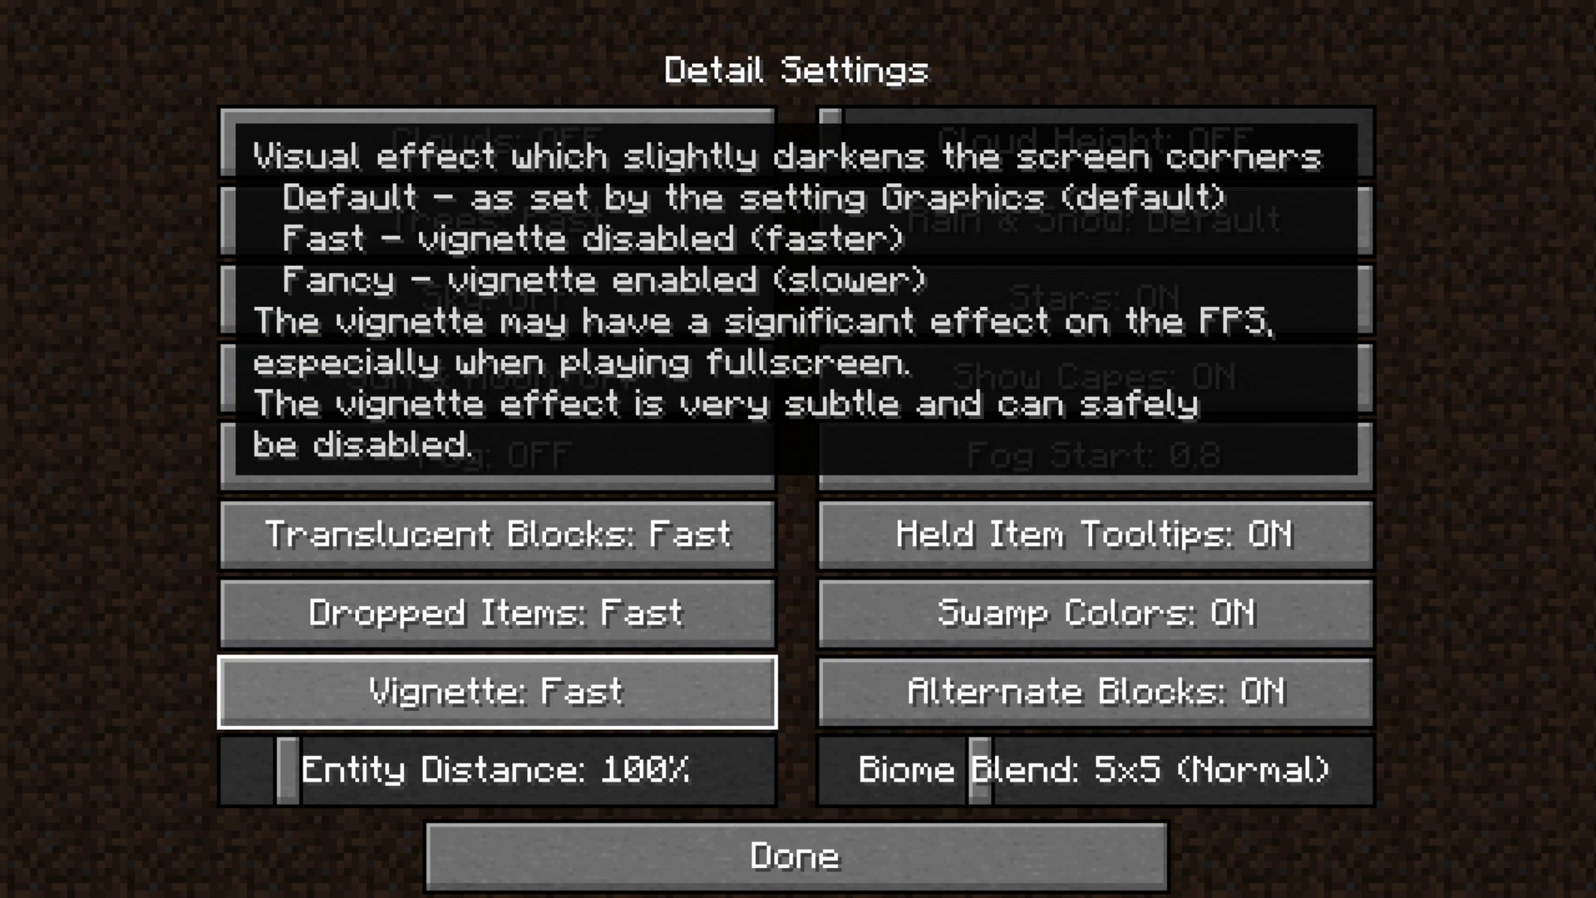
{"action": "left_click_drag", "start_coordinate": [288, 769], "coordinate": [233, 769]}
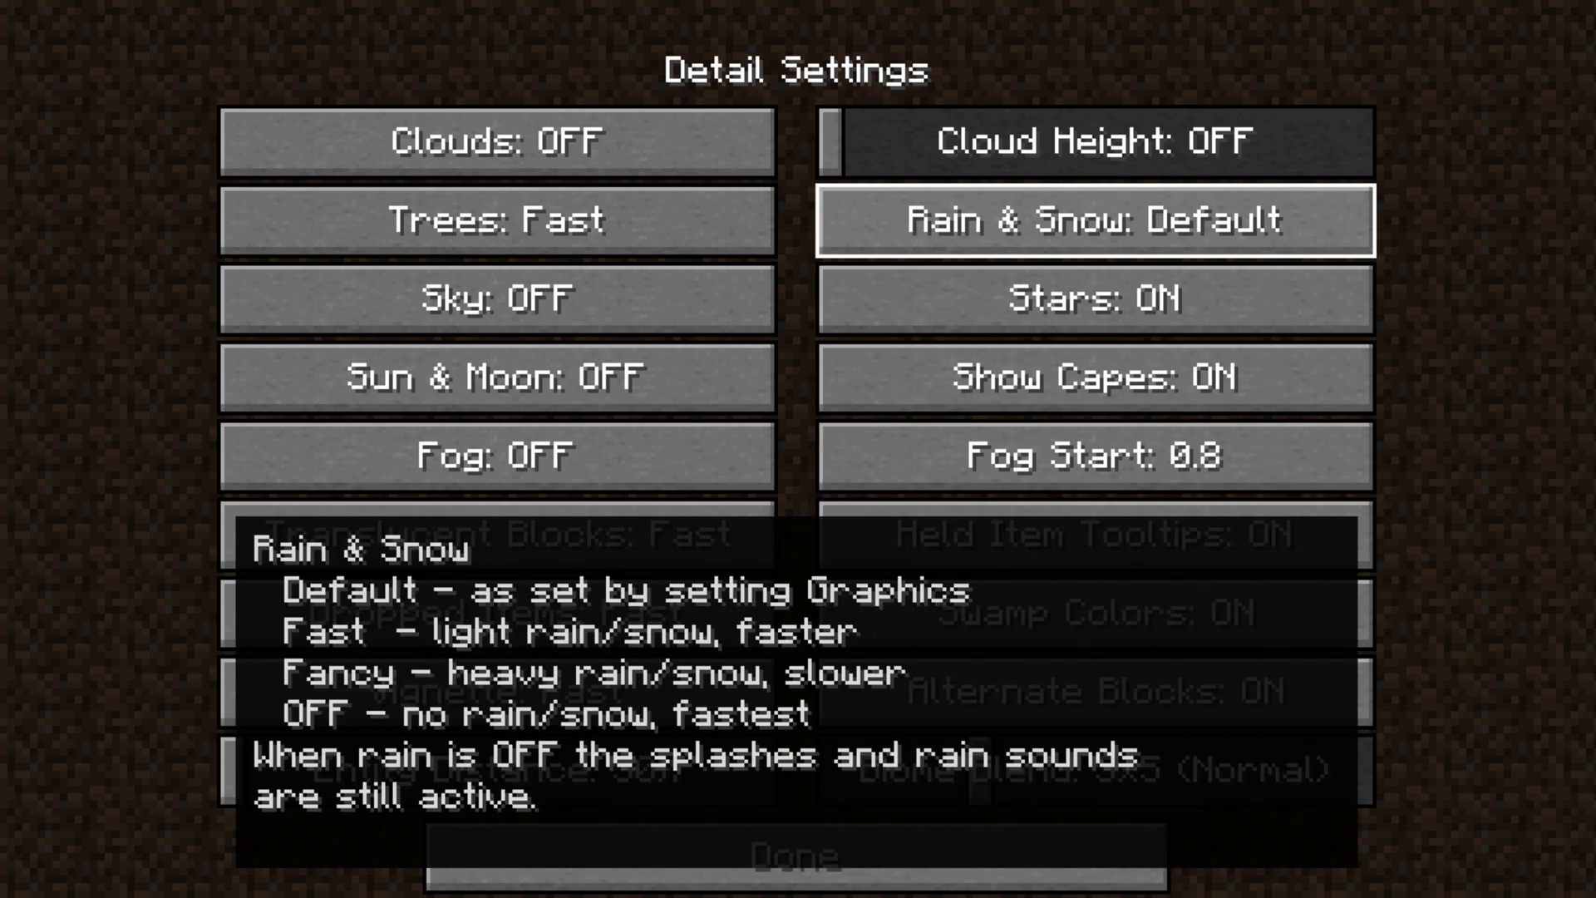
Step: Turn off Rain & Snow, Stars and Show Capes, and set Fog Start to 0.2
{"action": "left_click", "coordinate": [1095, 220]}
{"action": "left_click", "coordinate": [1095, 220]}
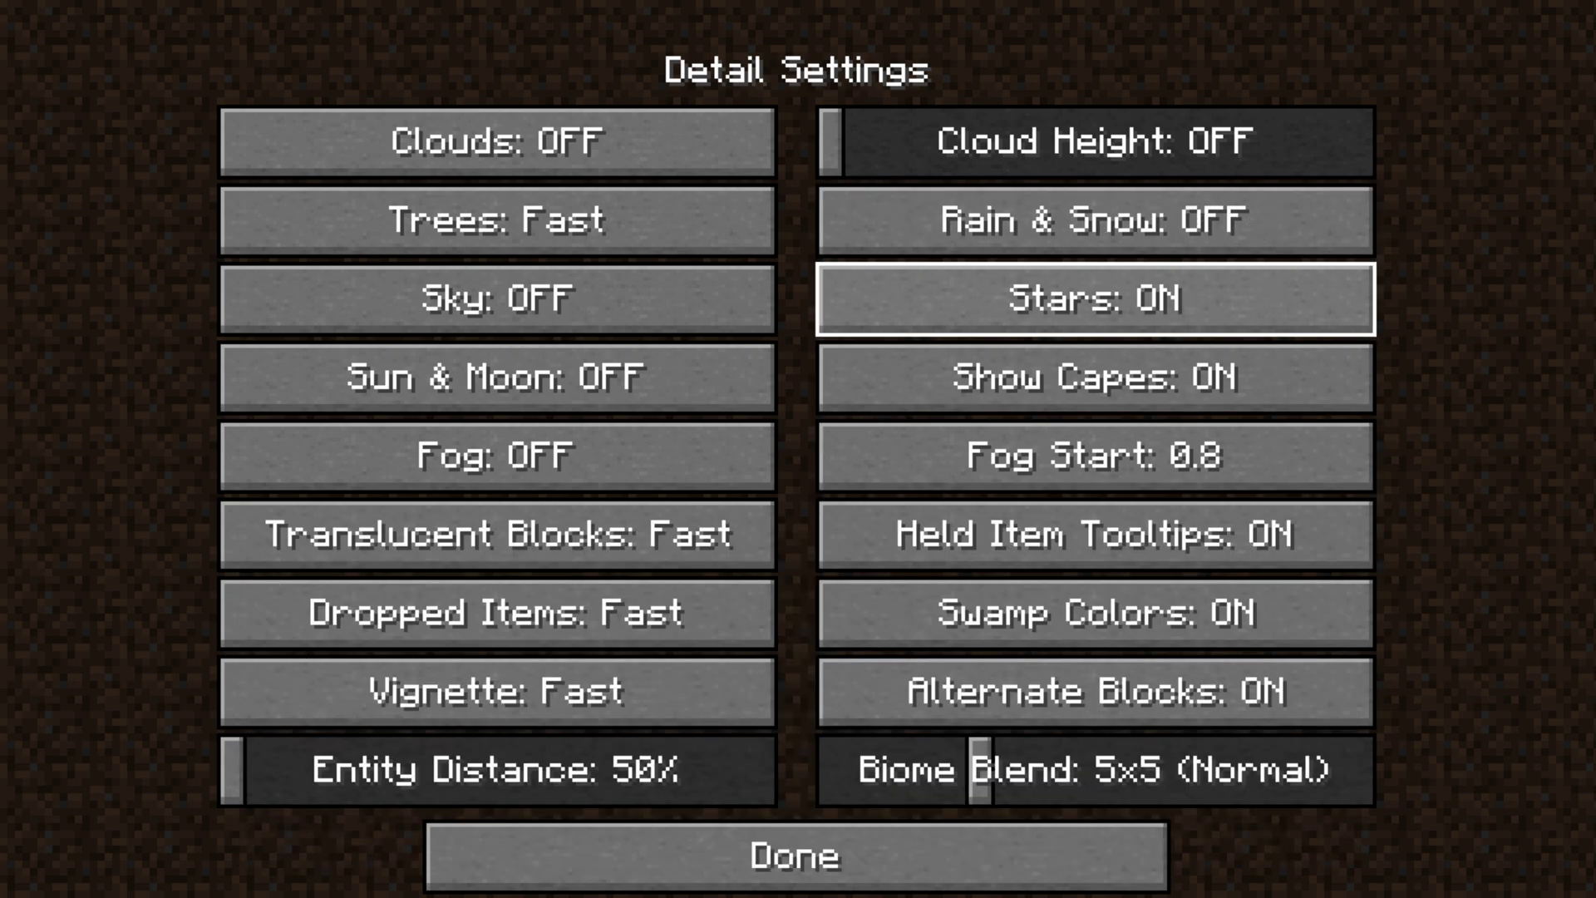
{"action": "left_click", "coordinate": [1096, 298]}
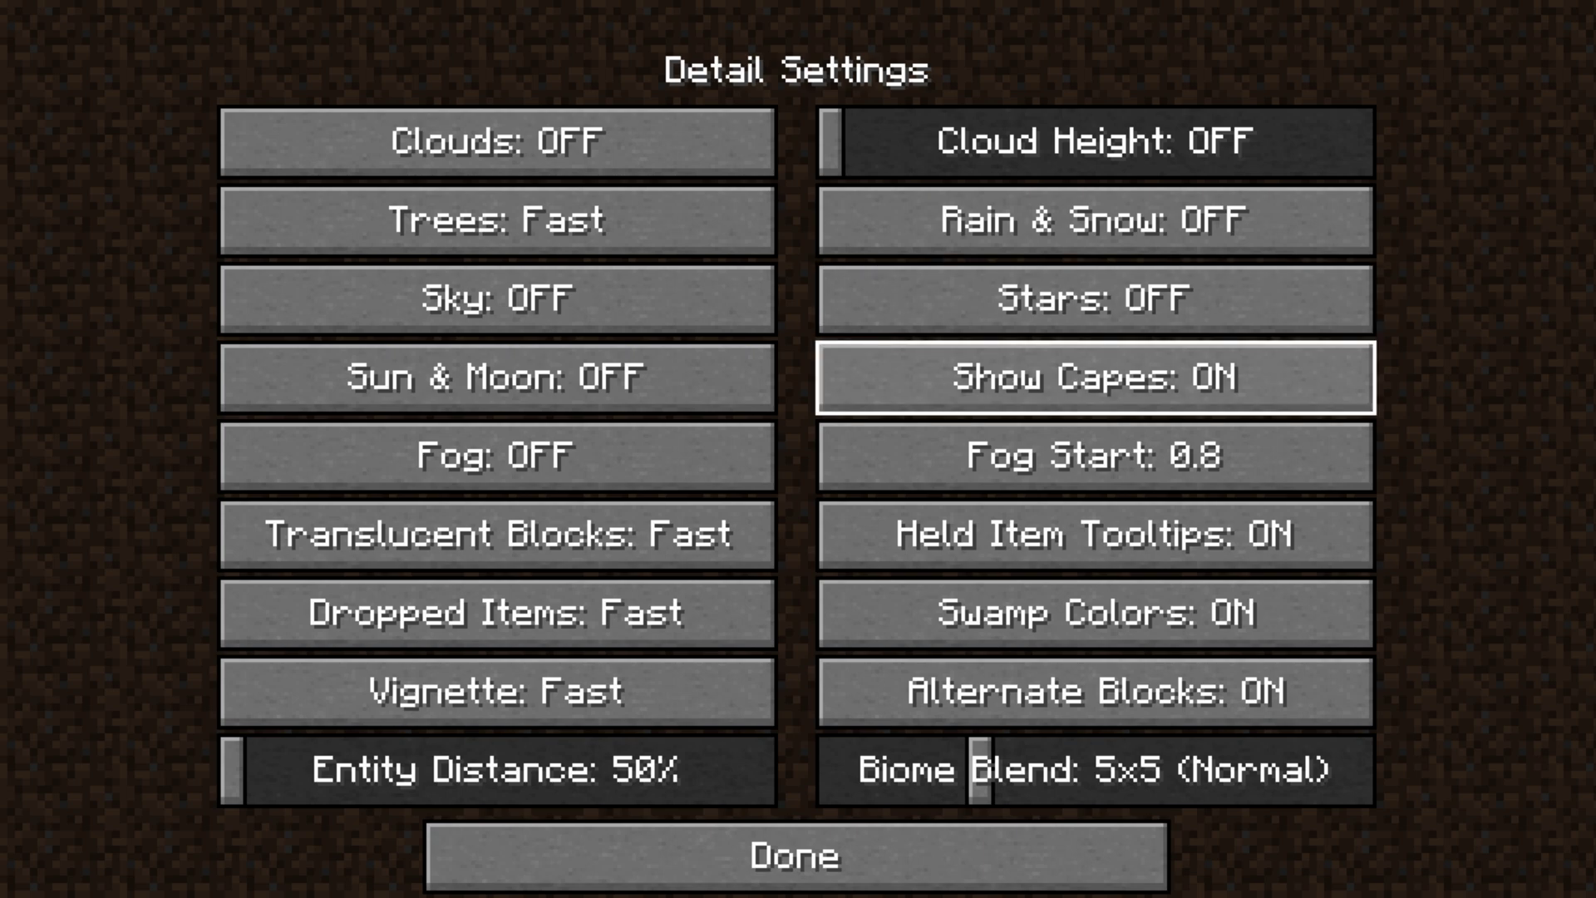
{"action": "left_click", "coordinate": [1095, 378]}
{"action": "left_click", "coordinate": [1095, 455]}
{"action": "left_click", "coordinate": [1096, 455]}
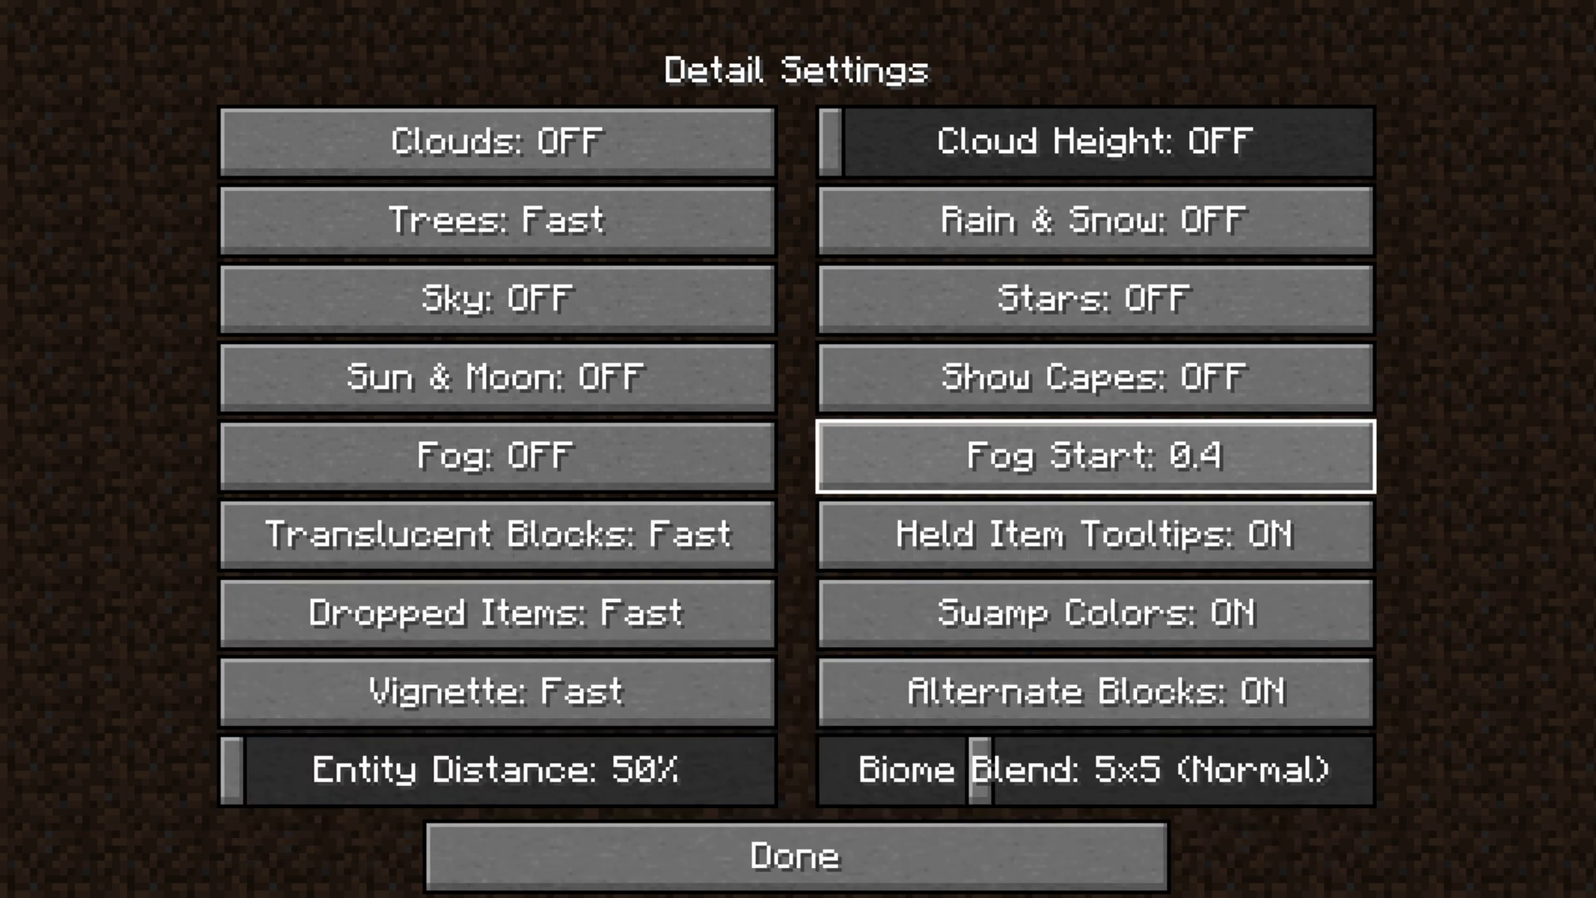
{"action": "left_click", "coordinate": [1096, 455]}
{"action": "left_click", "coordinate": [1096, 456]}
{"action": "left_click", "coordinate": [1095, 455]}
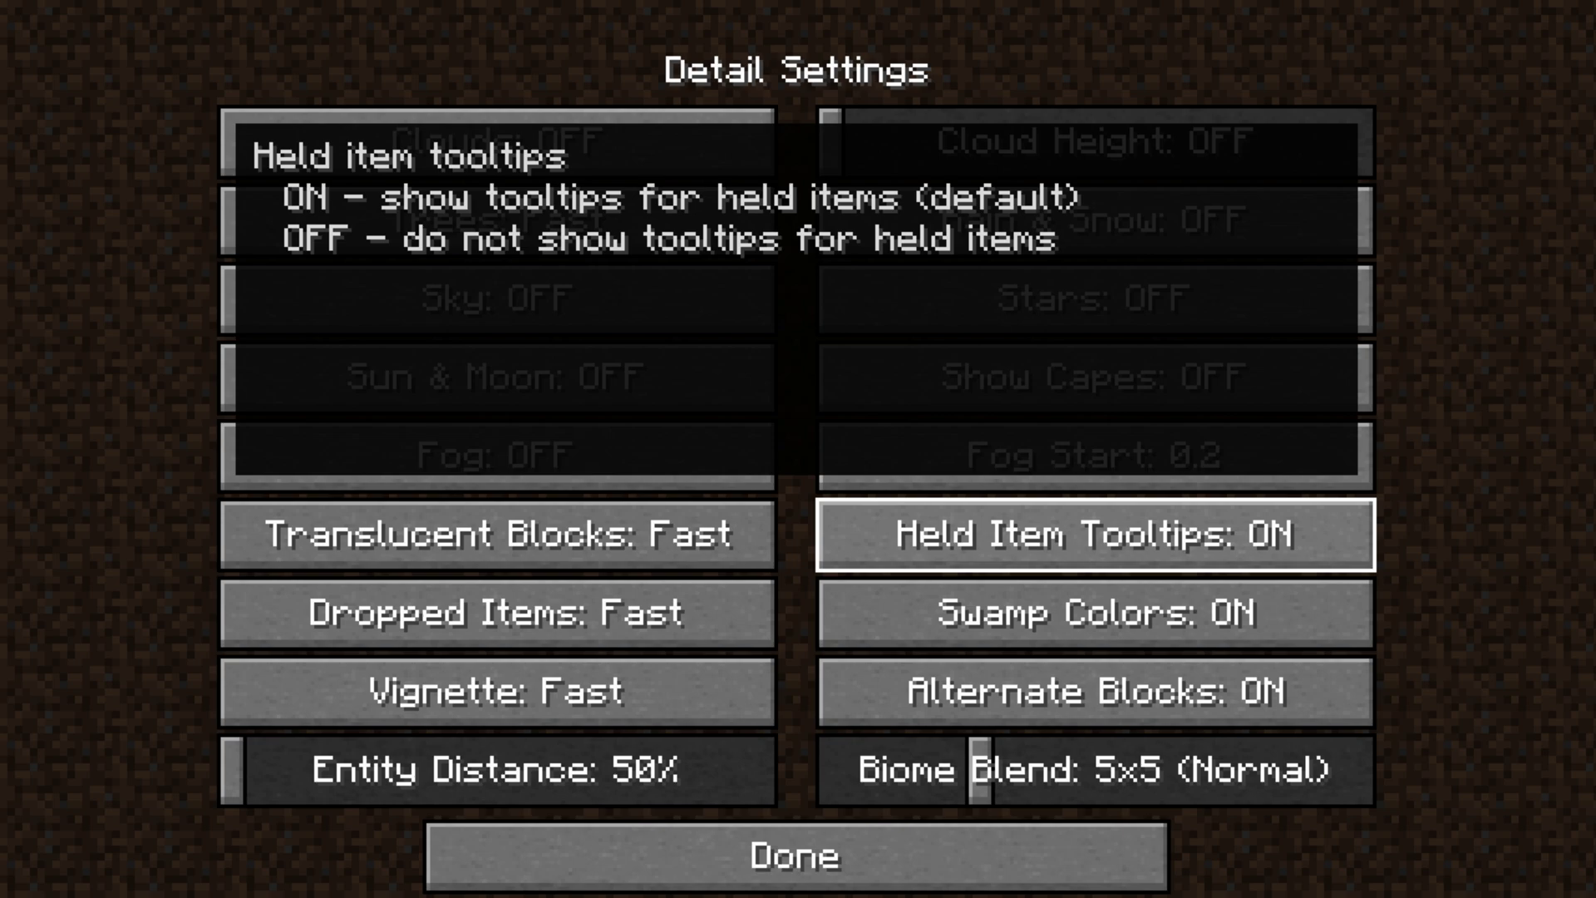
Step: Turn off Held Item Tooltips, Swamp Colors, Alternate Blocks and Biome Blend, and return to the video settings
{"action": "left_click", "coordinate": [1095, 534]}
{"action": "left_click", "coordinate": [1095, 612]}
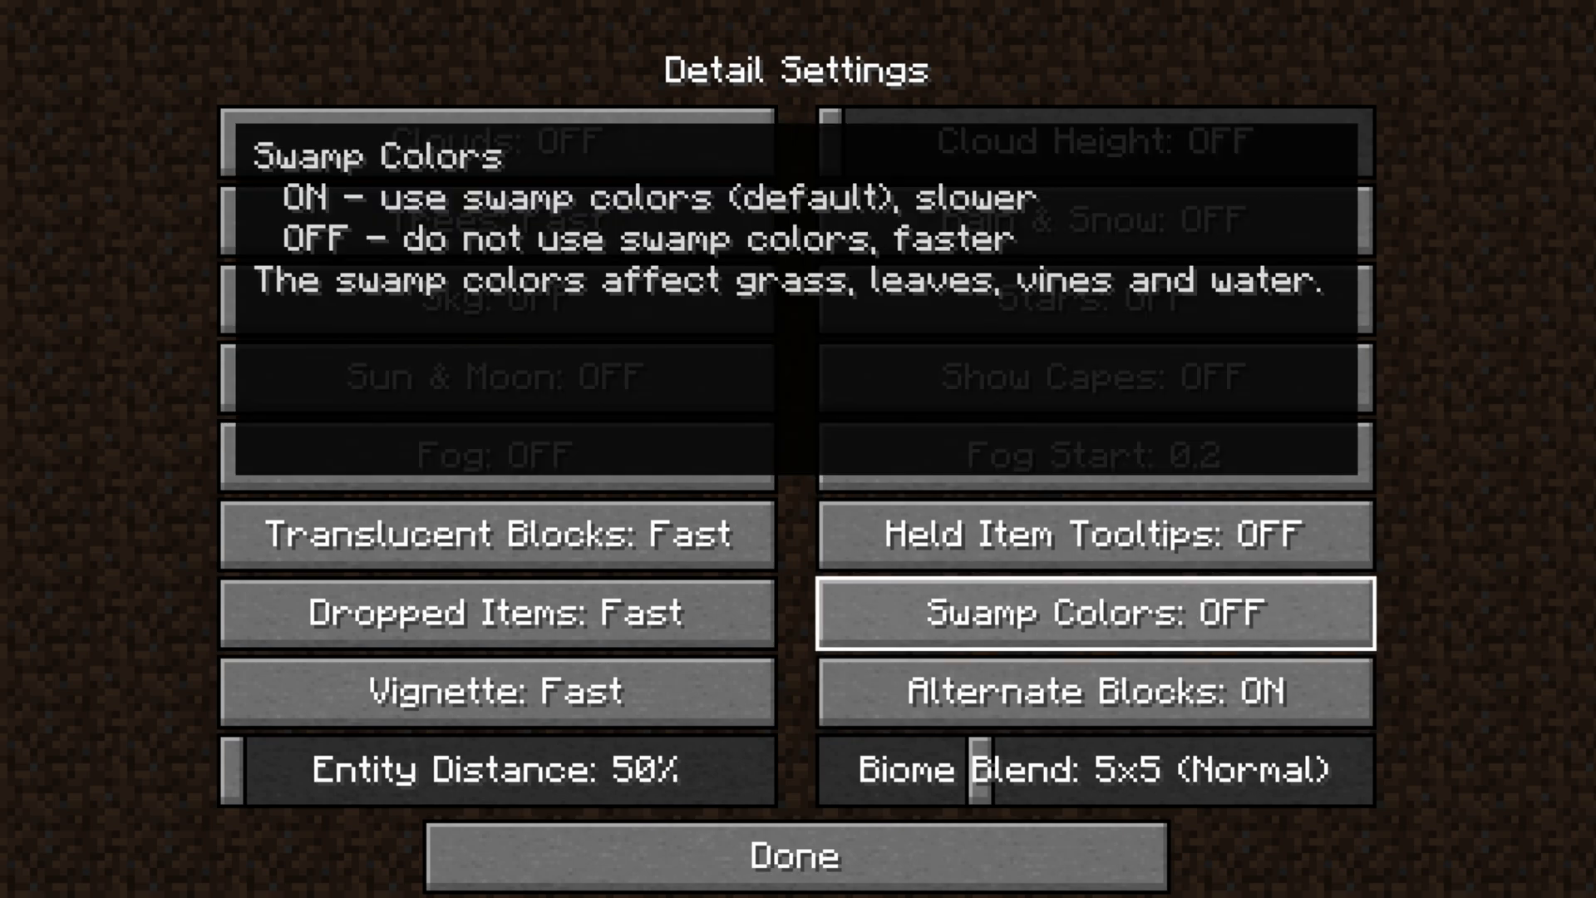
{"action": "left_click", "coordinate": [1095, 691]}
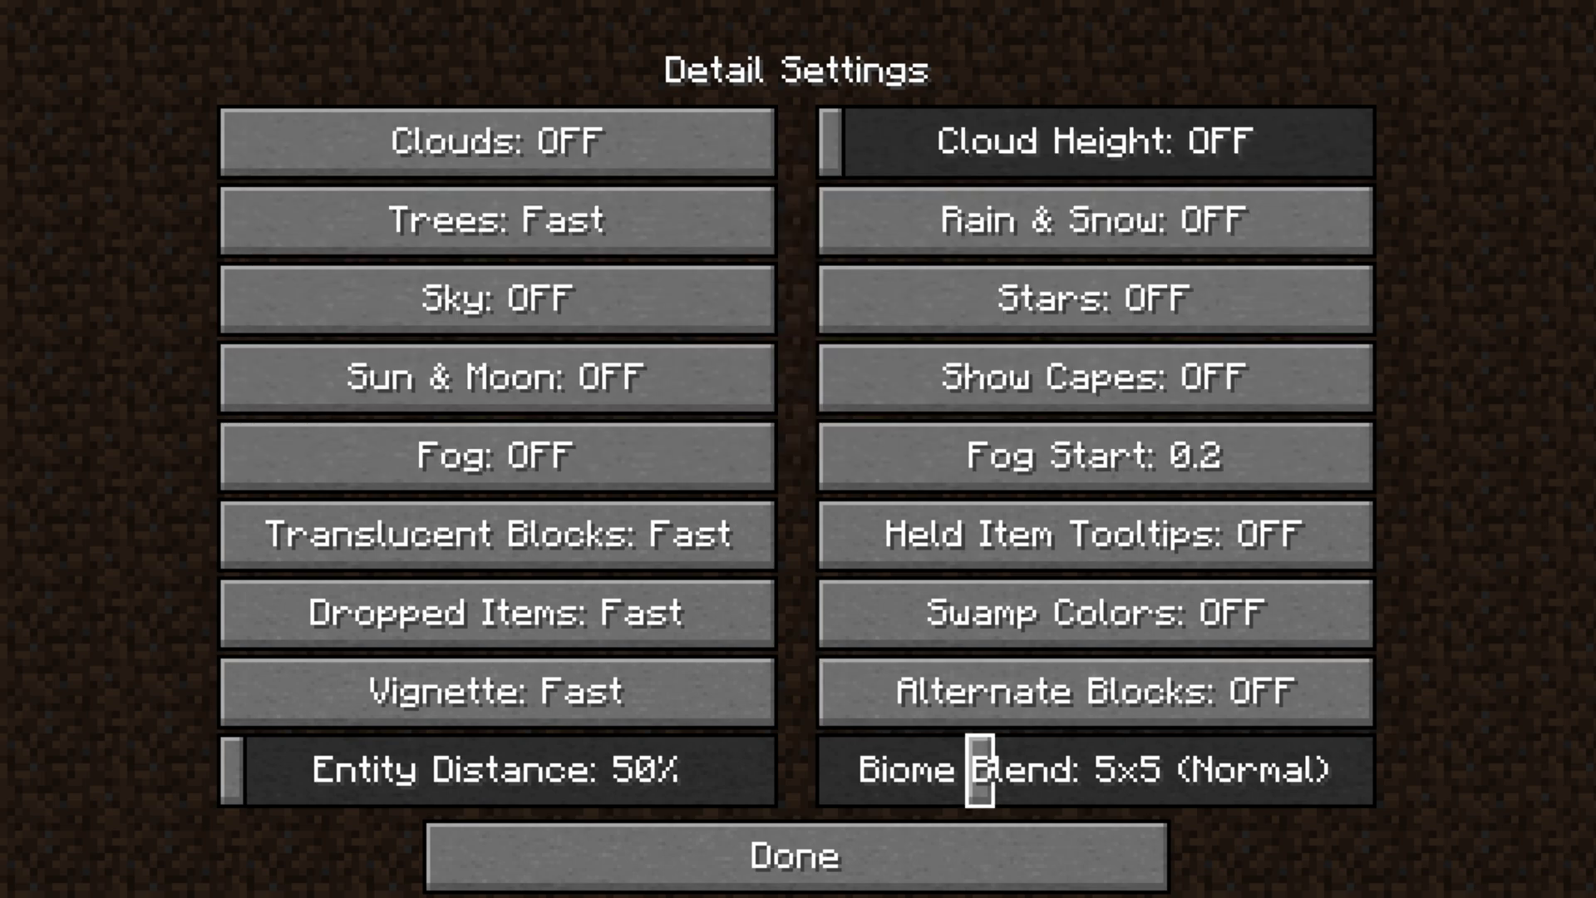
{"action": "left_click_drag", "start_coordinate": [981, 768], "coordinate": [232, 769]}
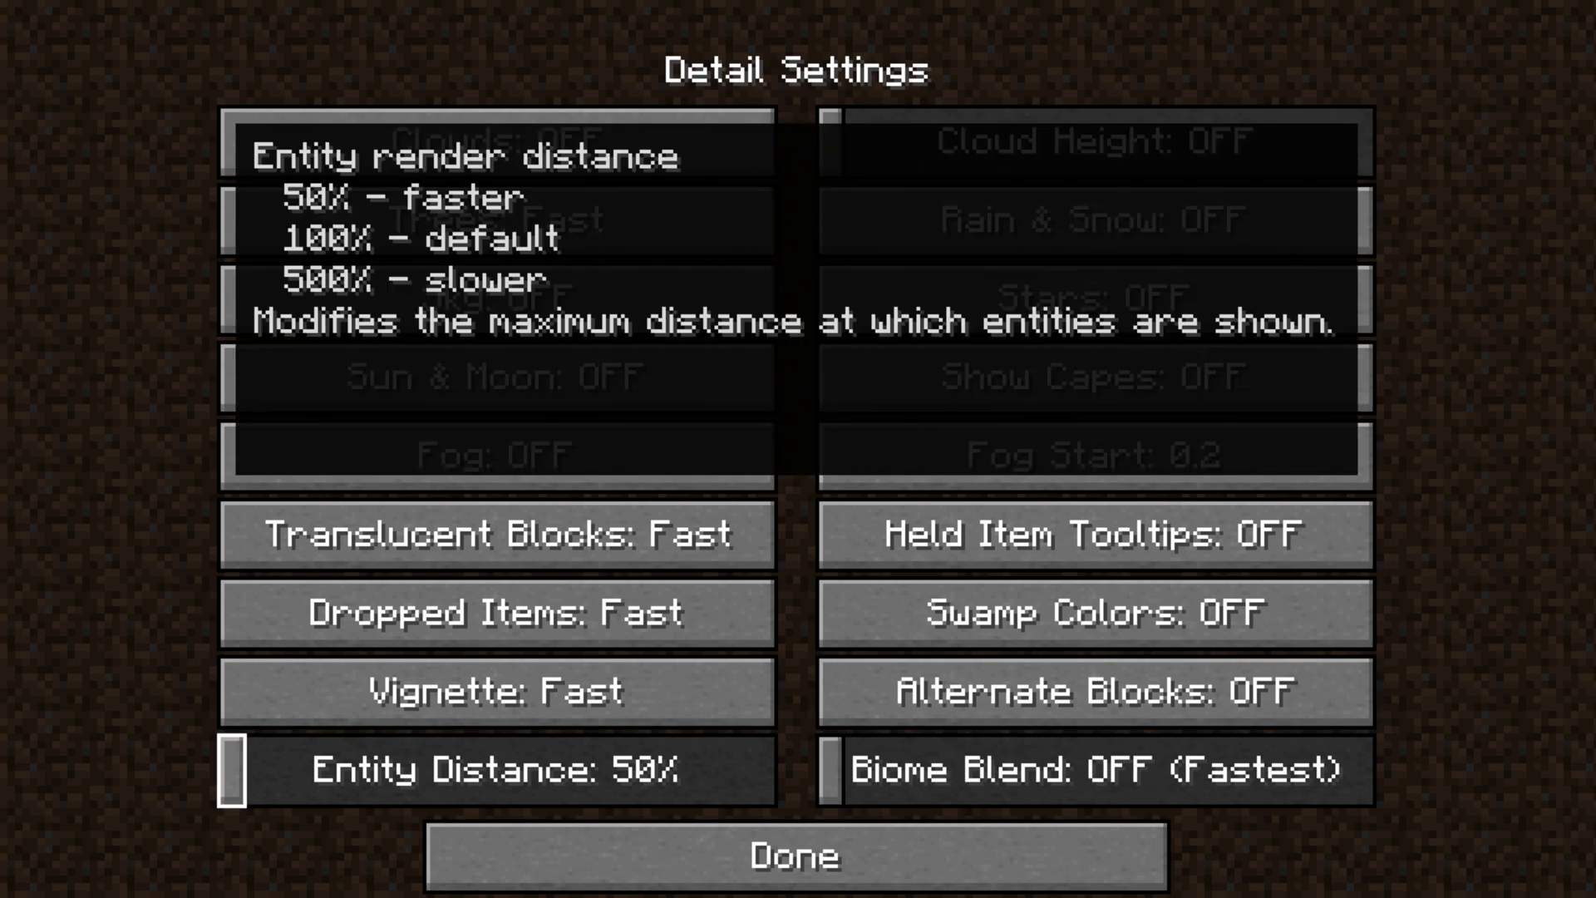
{"action": "left_click", "coordinate": [515, 856]}
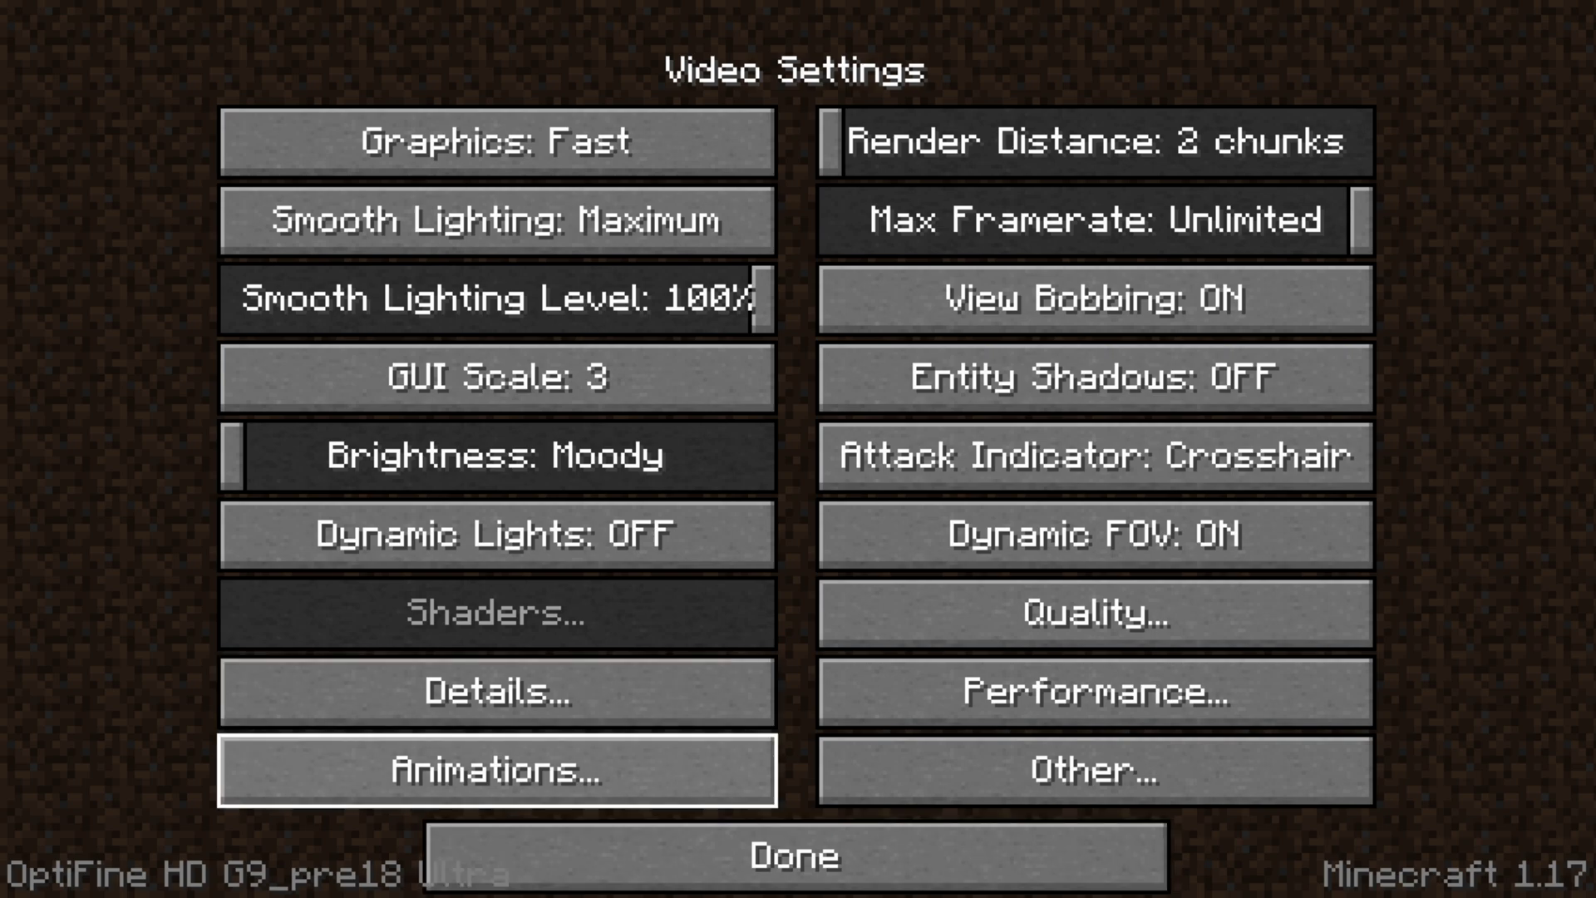
Step: Switch all animation settings off at once and return to the video settings
{"action": "left_click", "coordinate": [497, 768]}
{"action": "left_click", "coordinate": [646, 856]}
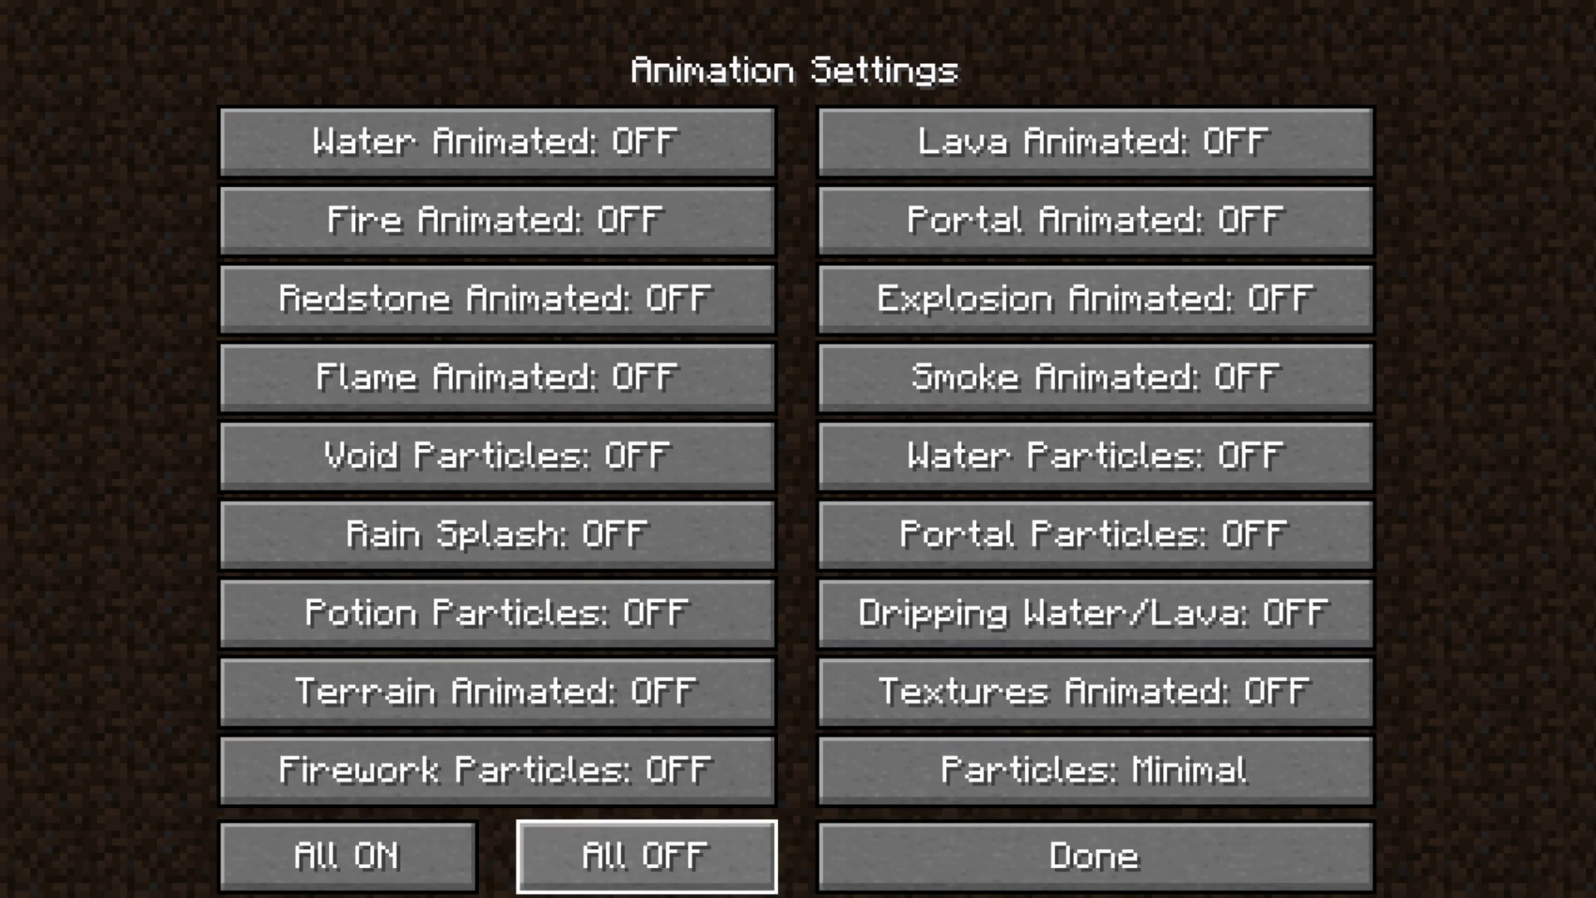
{"action": "left_click", "coordinate": [1095, 857]}
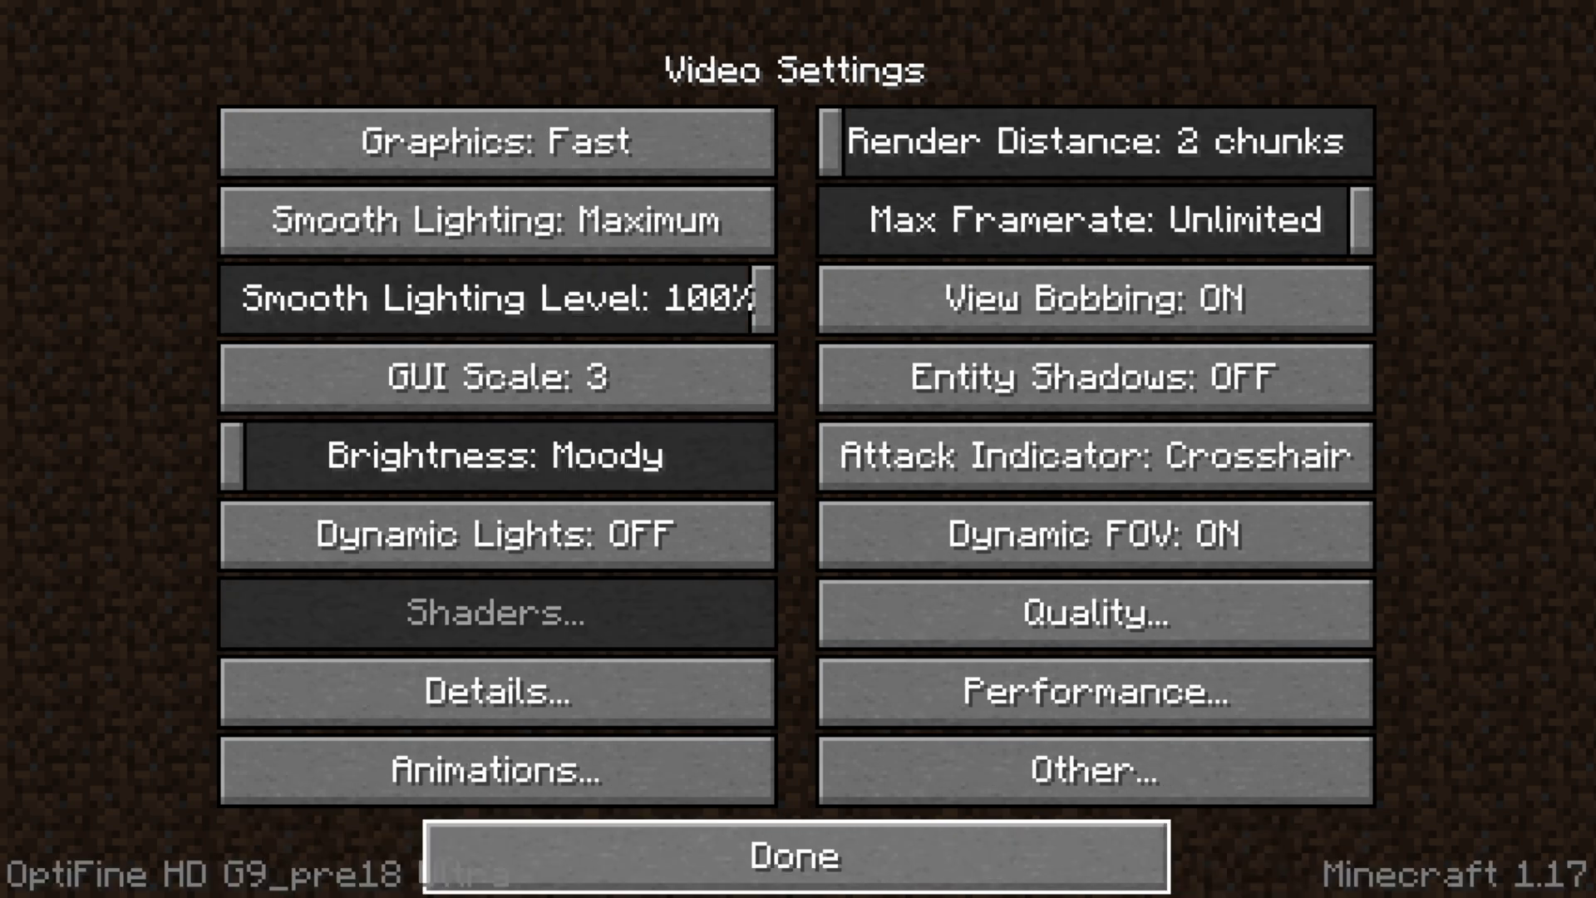
Step: Open the quality settings and set Mipmap Levels, Emissive Textures and Better Grass to OFF
{"action": "left_click", "coordinate": [1096, 612]}
{"action": "left_click_drag", "start_coordinate": [374, 141], "coordinate": [233, 141]}
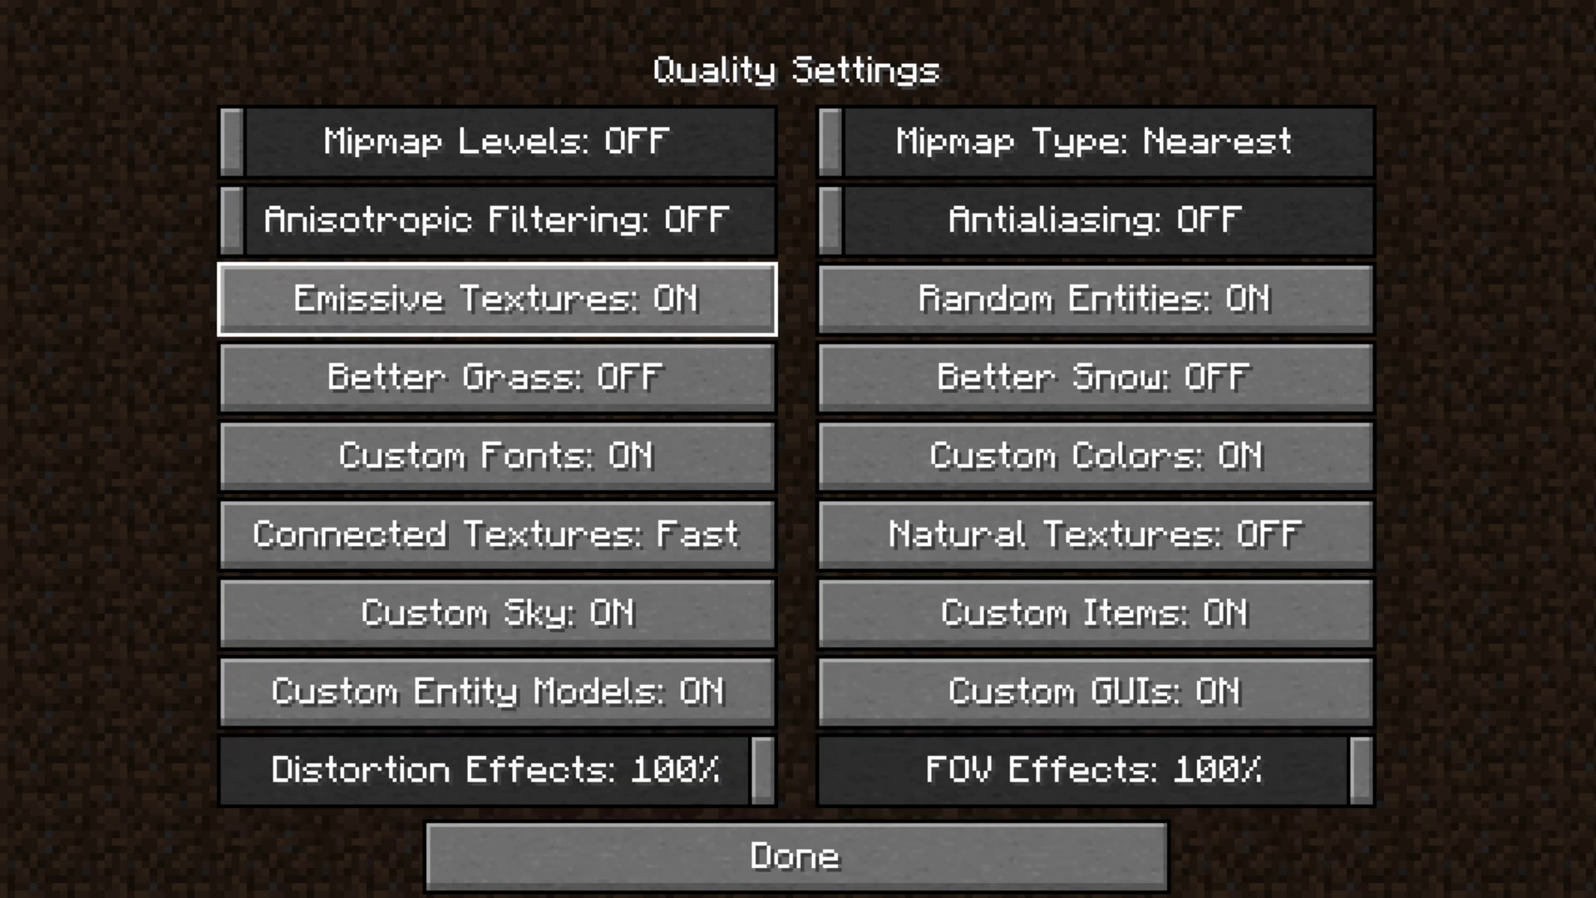
{"action": "left_click", "coordinate": [496, 298]}
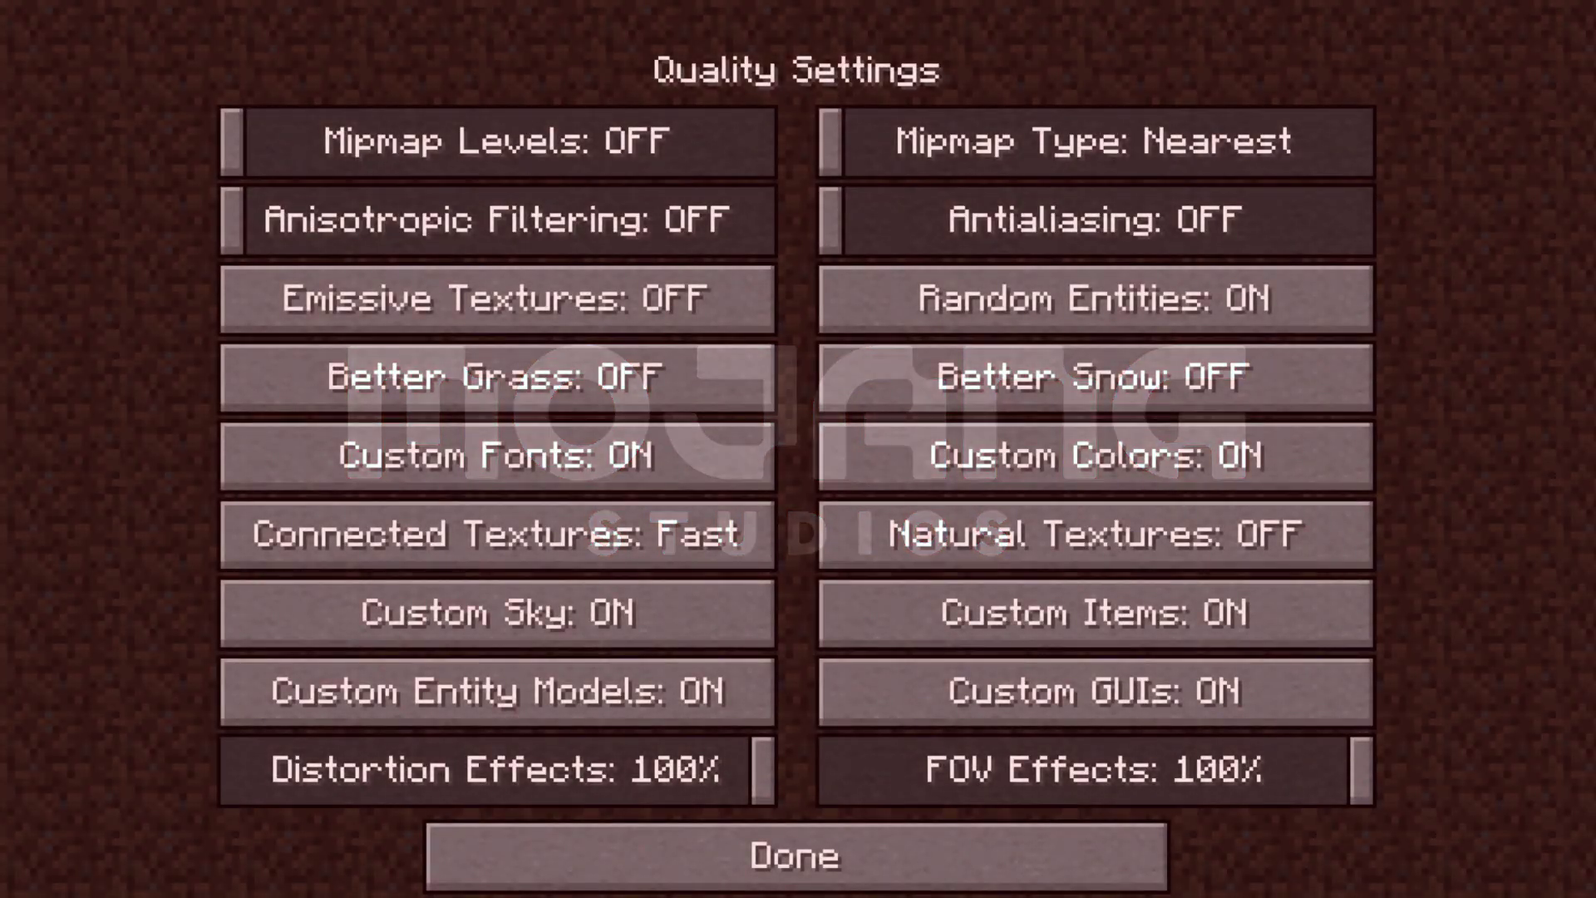
{"action": "left_click", "coordinate": [496, 377]}
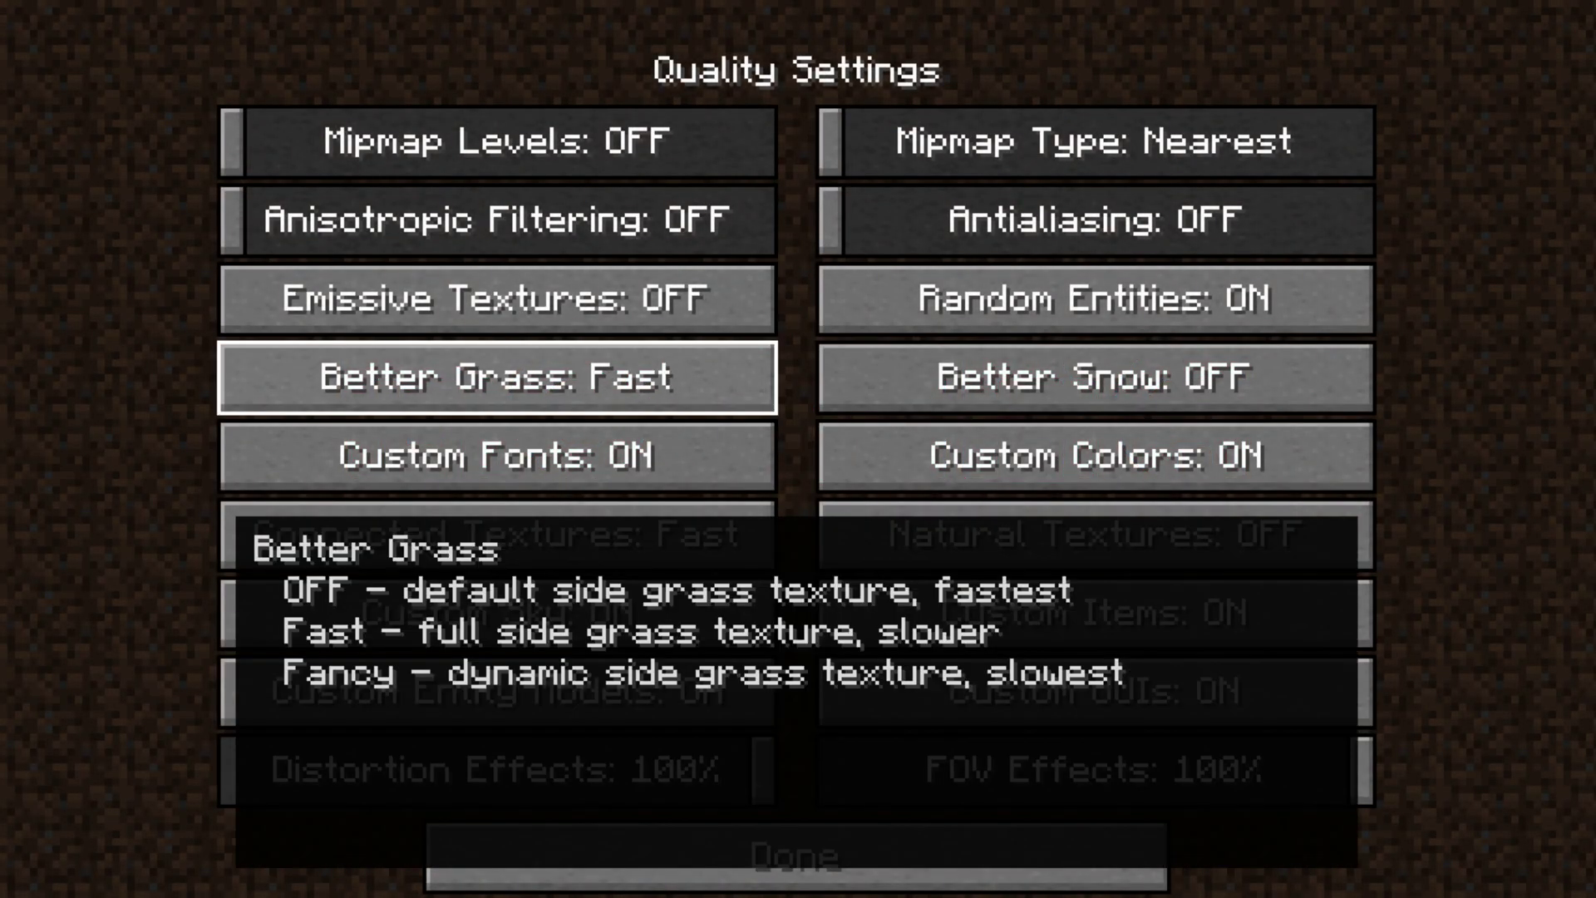
Step: Turn off Custom Fonts, Connected Textures, Custom Sky, Custom Entity Models and Distortion Effects in the quality settings
{"action": "left_click", "coordinate": [496, 456]}
{"action": "left_click", "coordinate": [496, 535]}
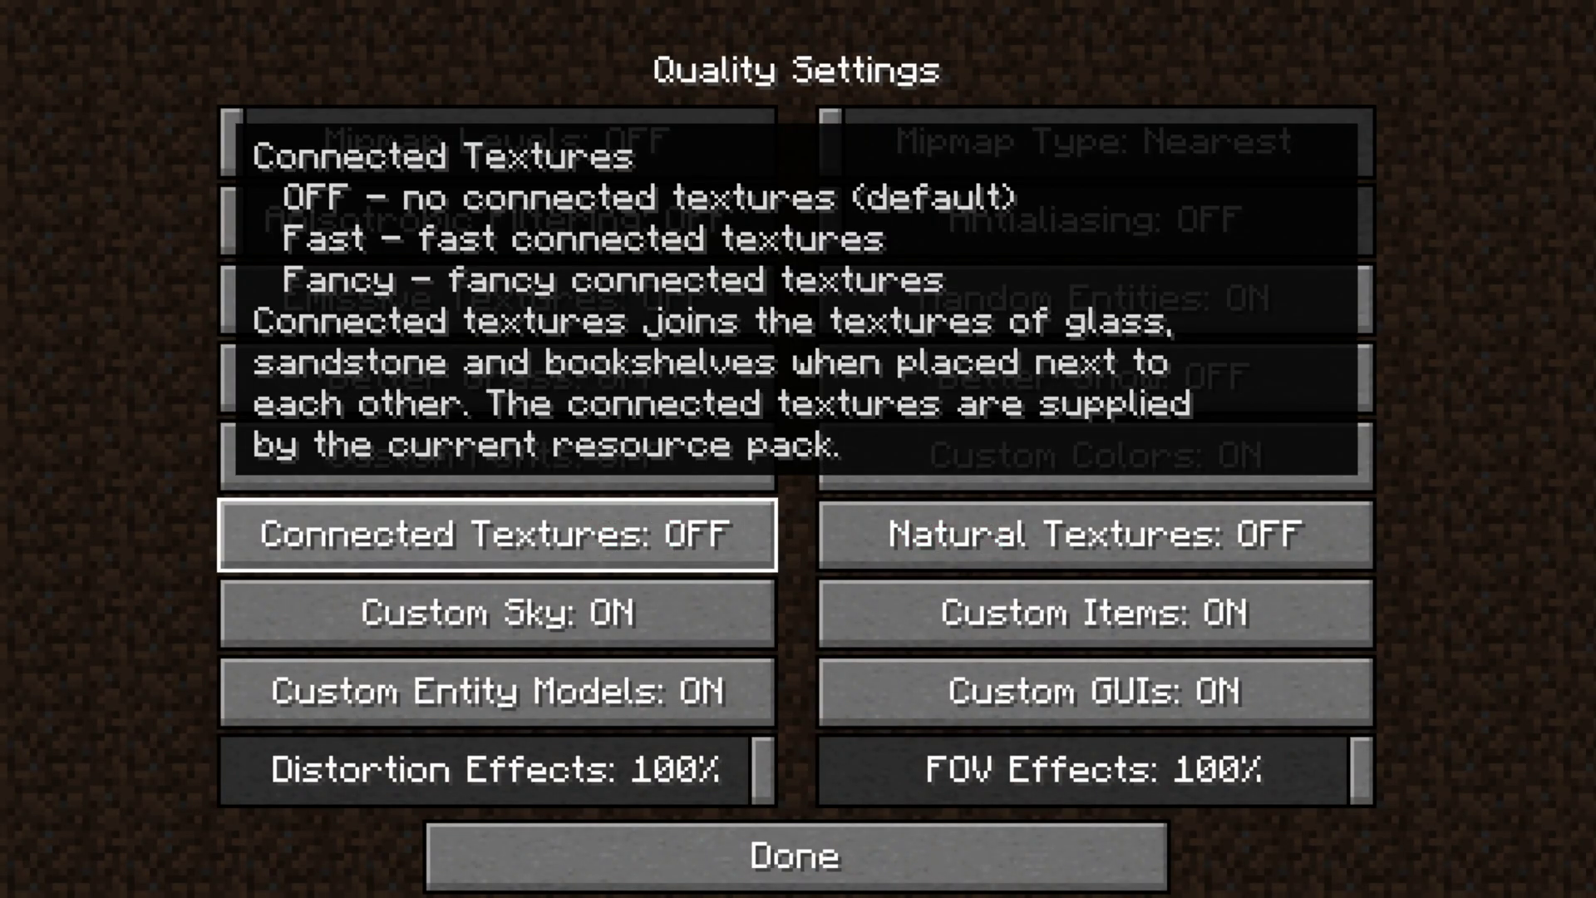
{"action": "left_click", "coordinate": [496, 613]}
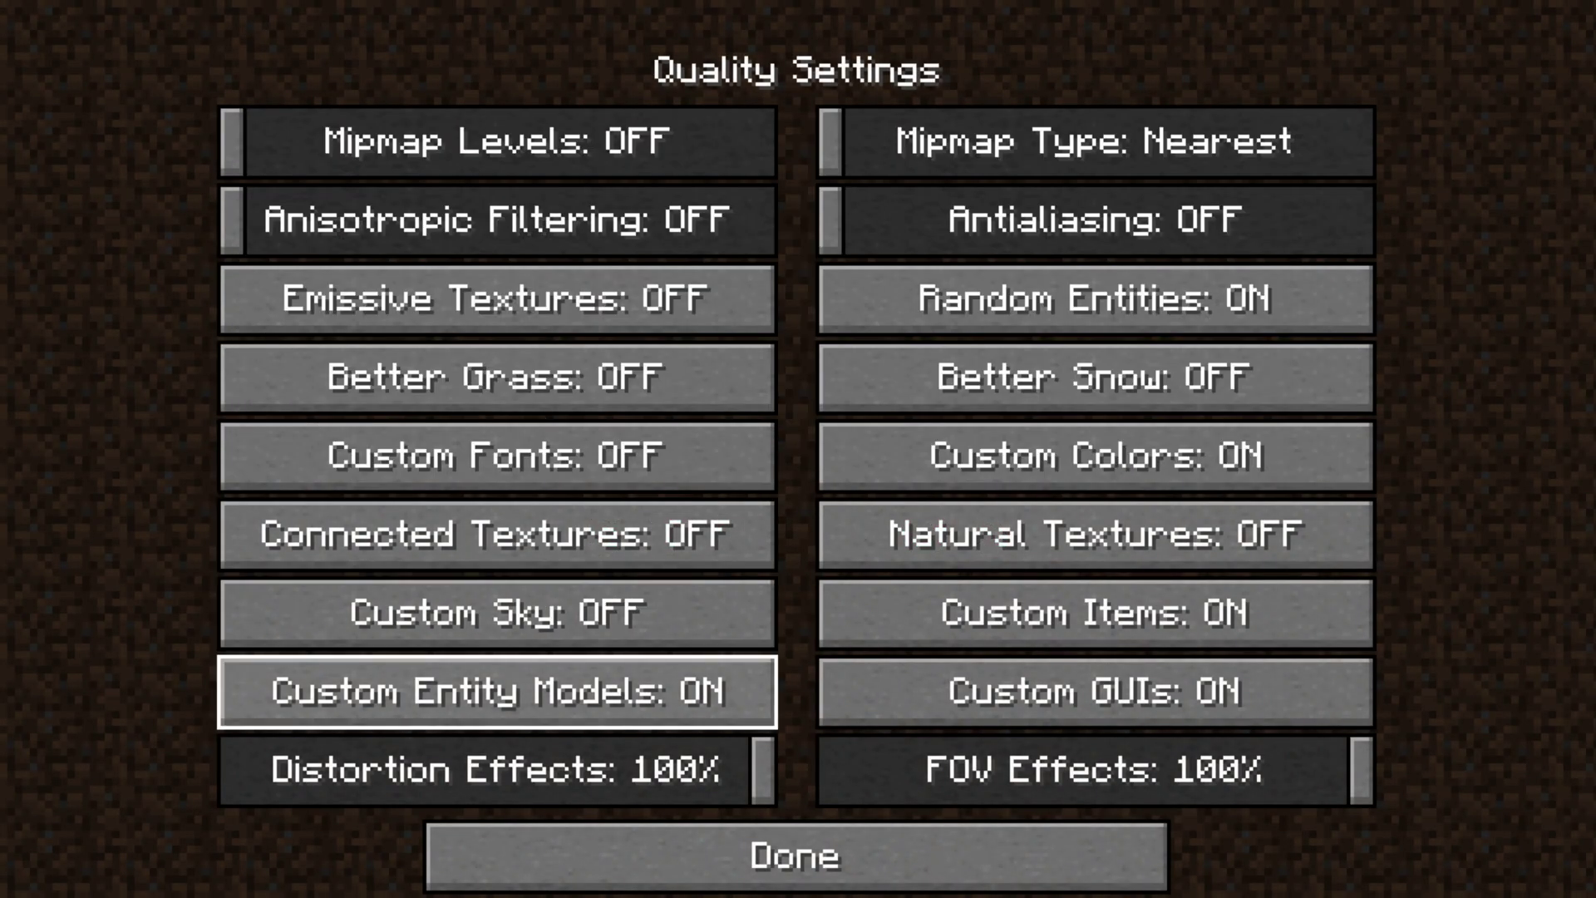
{"action": "left_click", "coordinate": [497, 690]}
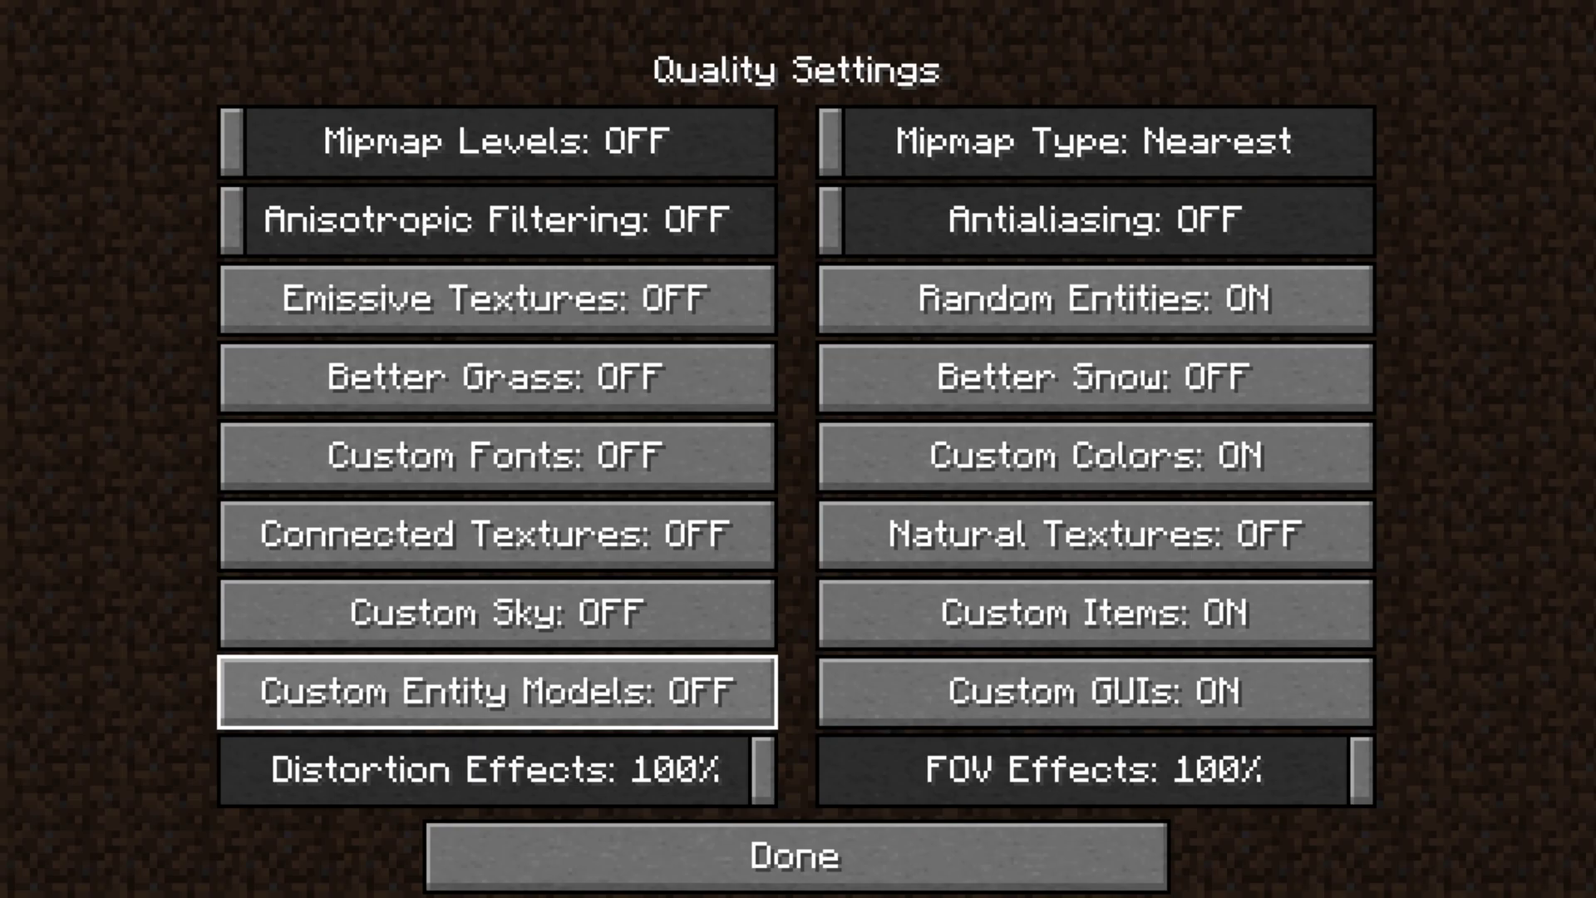
{"action": "left_click_drag", "start_coordinate": [762, 768], "coordinate": [232, 769]}
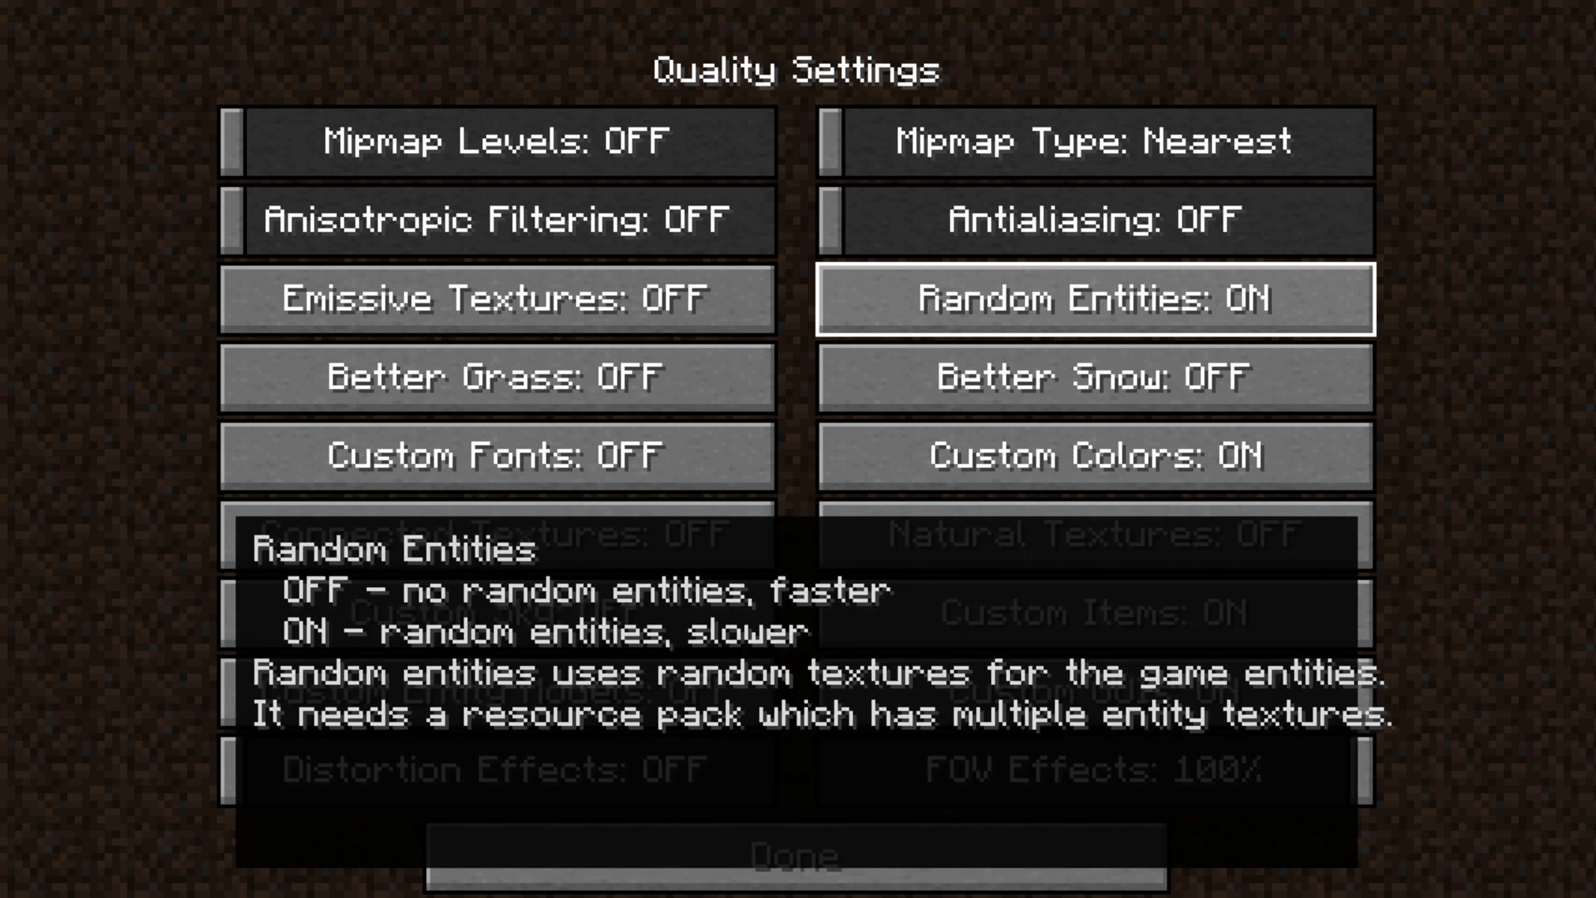
Step: Turn off Random Entities, Custom Colors and Custom Items in the quality settings
{"action": "left_click", "coordinate": [1096, 299]}
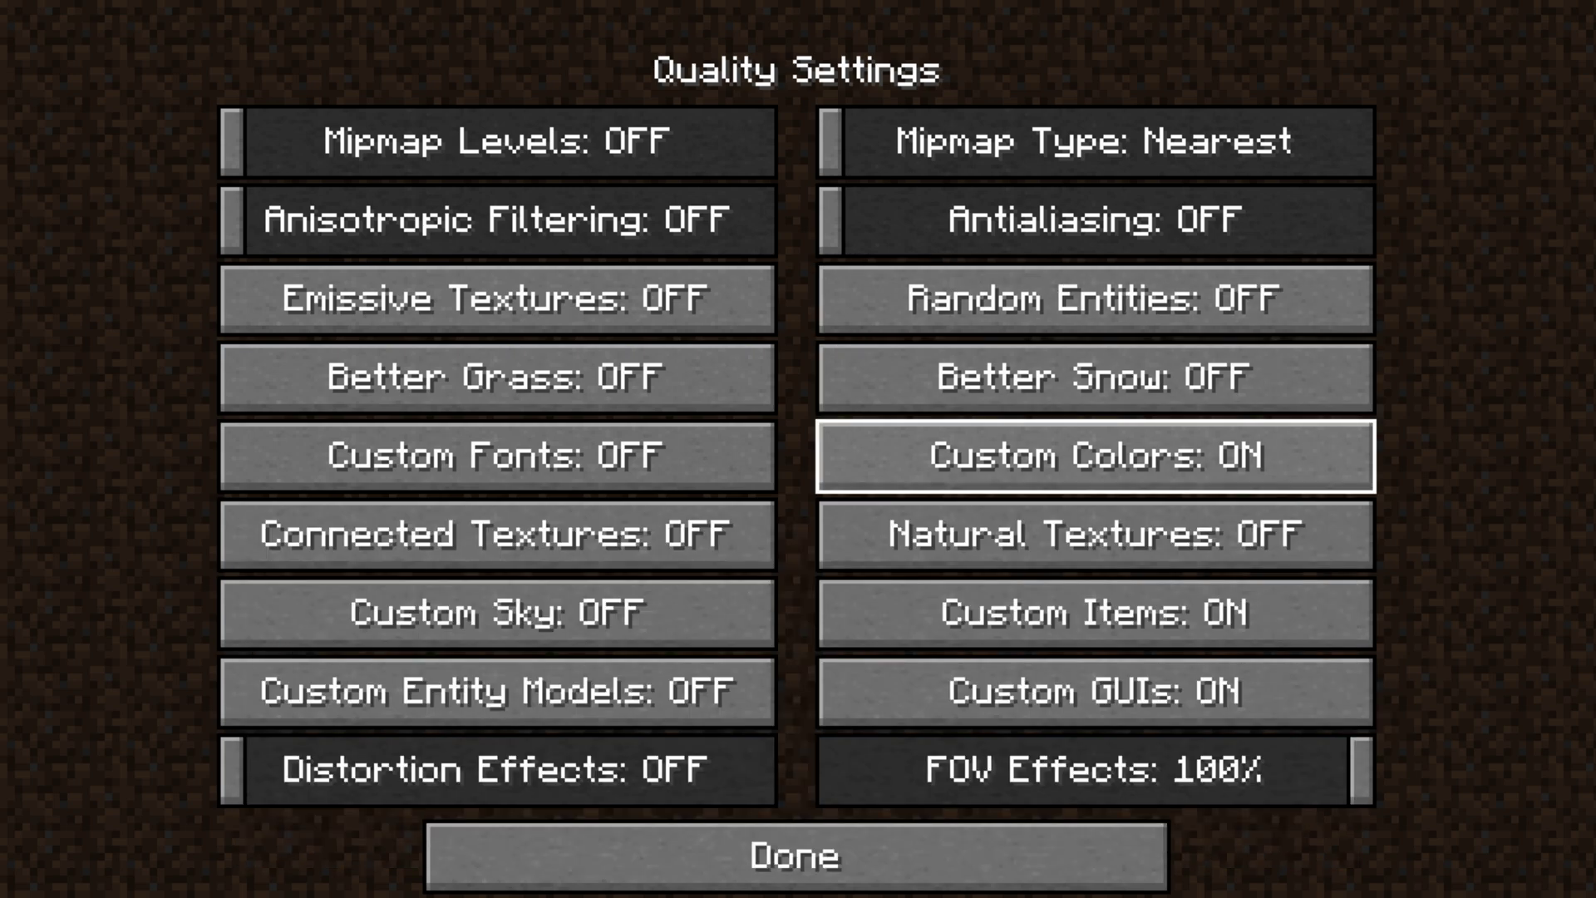
{"action": "left_click", "coordinate": [1096, 455]}
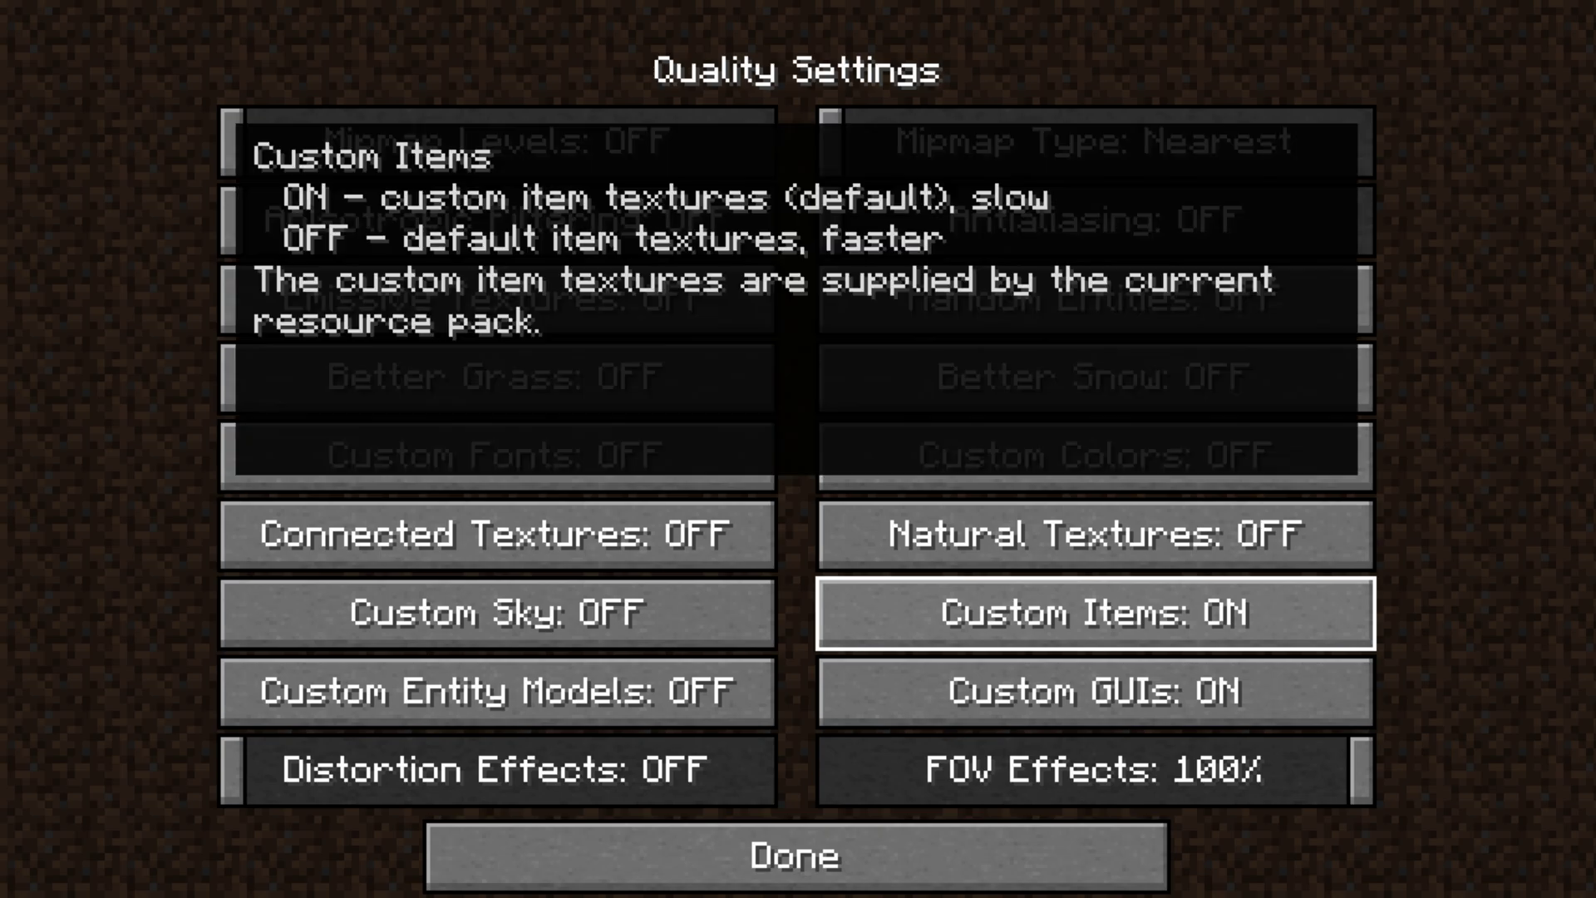
{"action": "left_click", "coordinate": [1095, 612]}
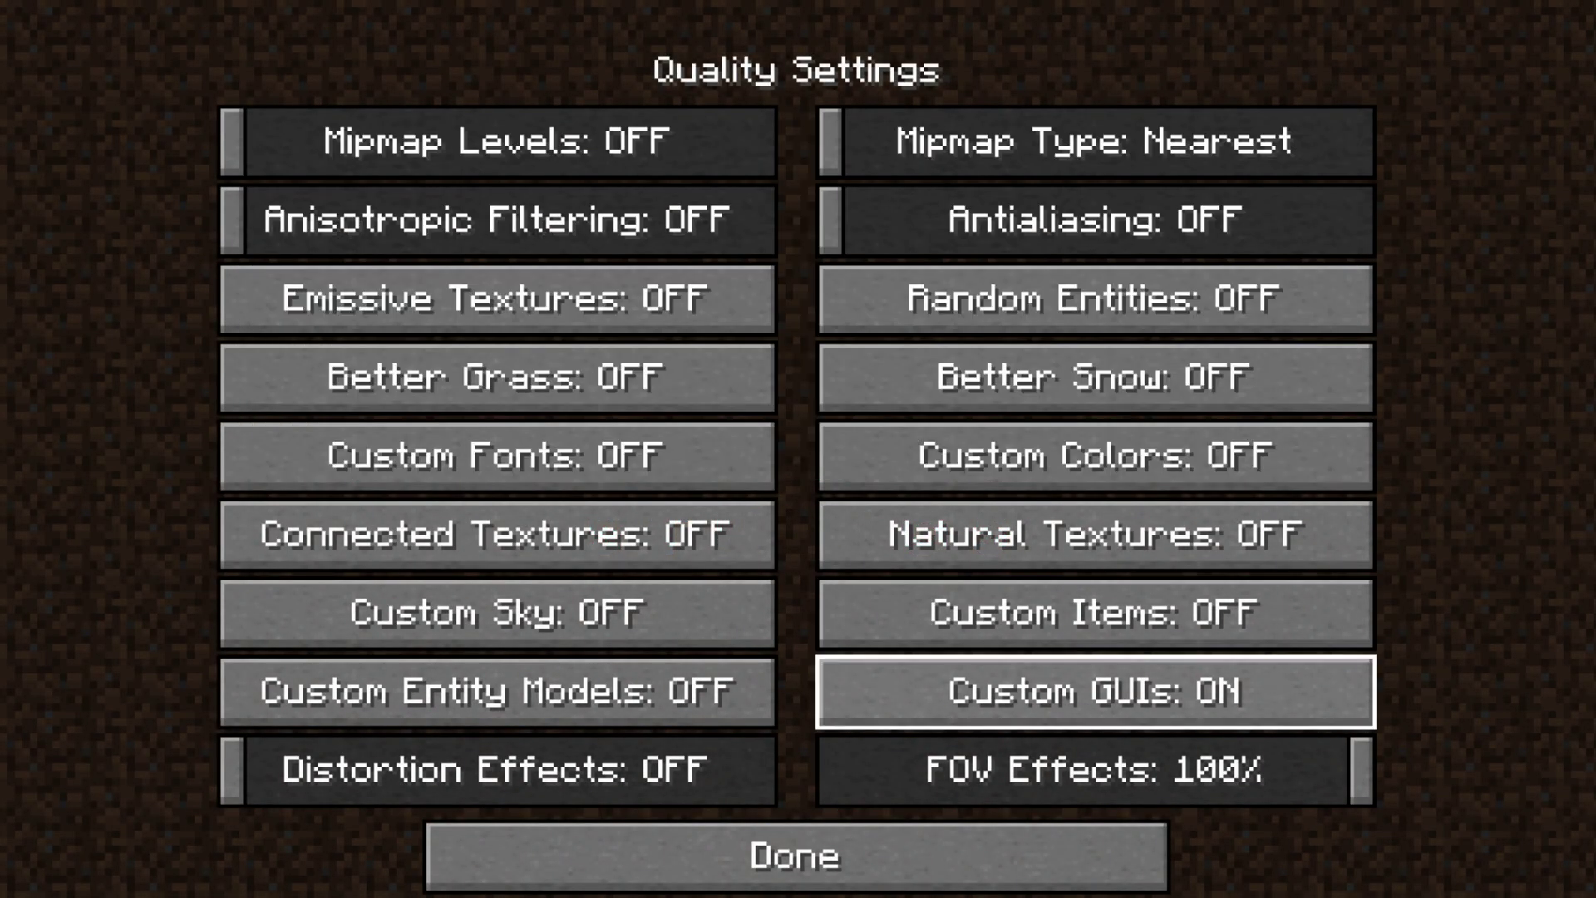
Step: Turn off Custom GUIs and FOV Effects in the quality settings and return to the video settings
{"action": "left_click", "coordinate": [1094, 692]}
{"action": "left_click_drag", "start_coordinate": [1081, 770], "coordinate": [773, 770]}
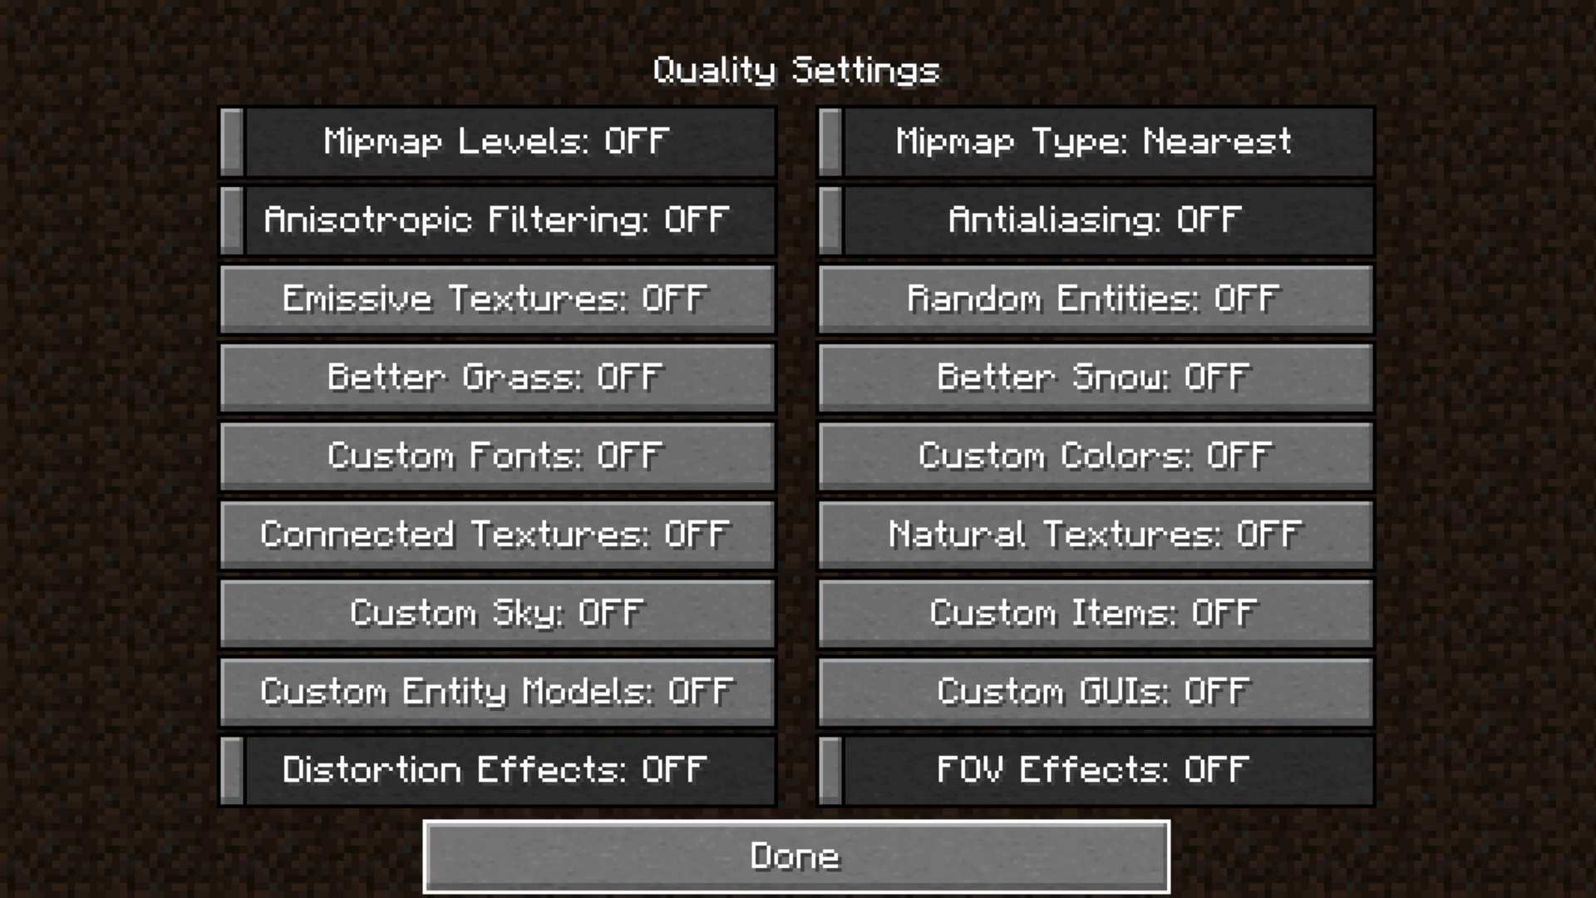
{"action": "left_click", "coordinate": [797, 856]}
Step: Open the performance settings and turn on Render Regions and Smart Animations, leaving Smooth FPS OFF and Chunk Updates at 1
{"action": "left_click", "coordinate": [1094, 687]}
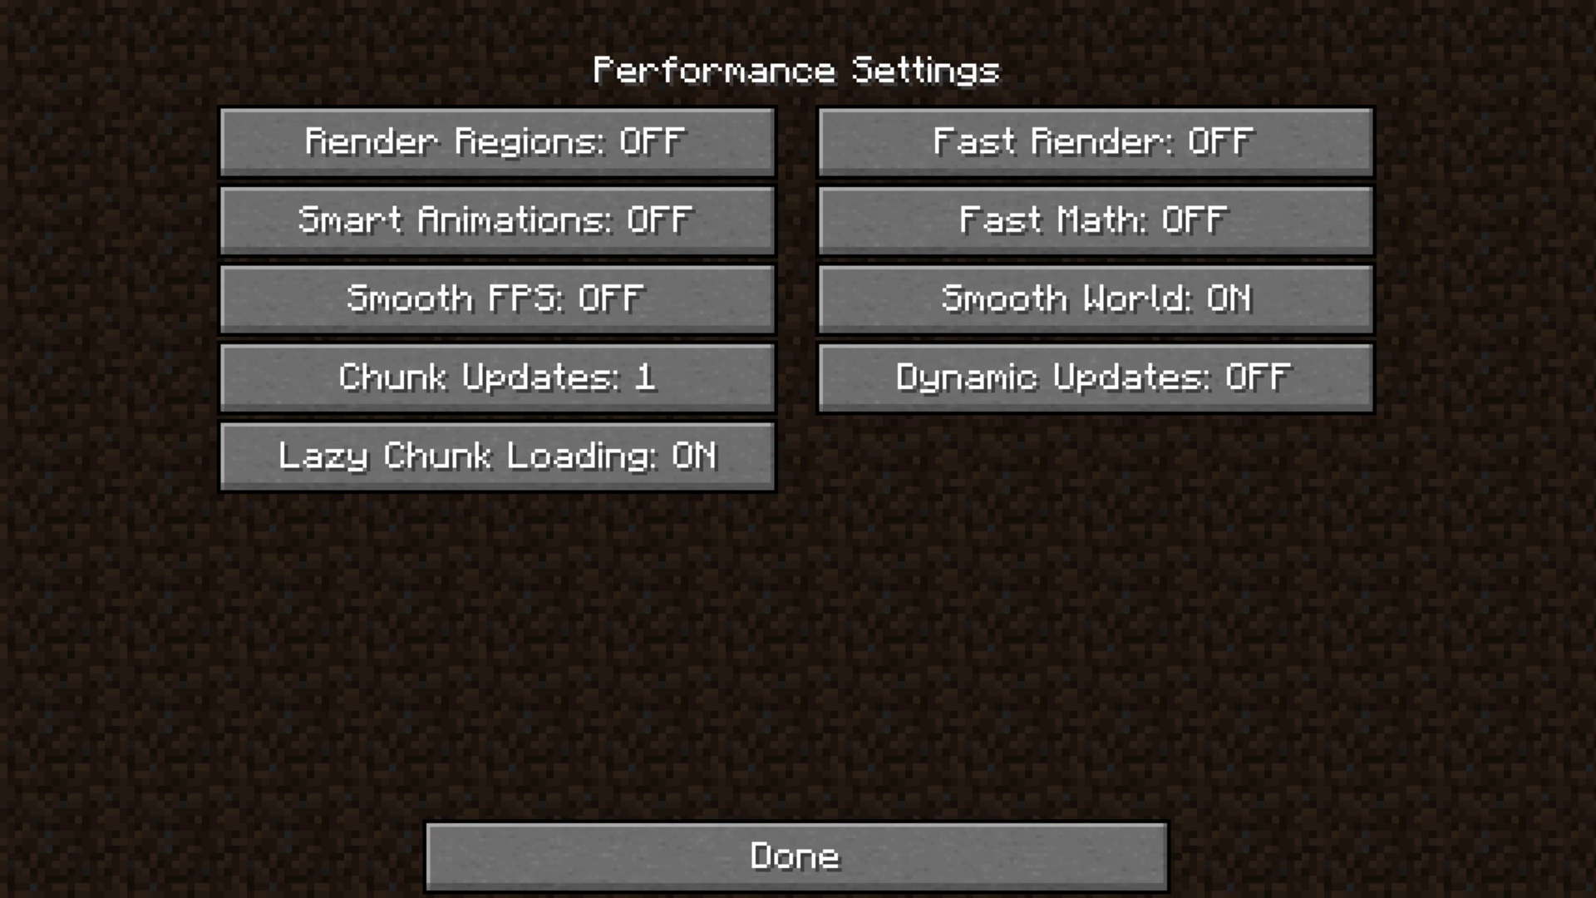
{"action": "left_click", "coordinate": [497, 141]}
{"action": "left_click", "coordinate": [497, 141]}
{"action": "left_click", "coordinate": [497, 141]}
{"action": "left_click", "coordinate": [497, 141]}
{"action": "left_click", "coordinate": [497, 141]}
{"action": "left_click", "coordinate": [497, 220]}
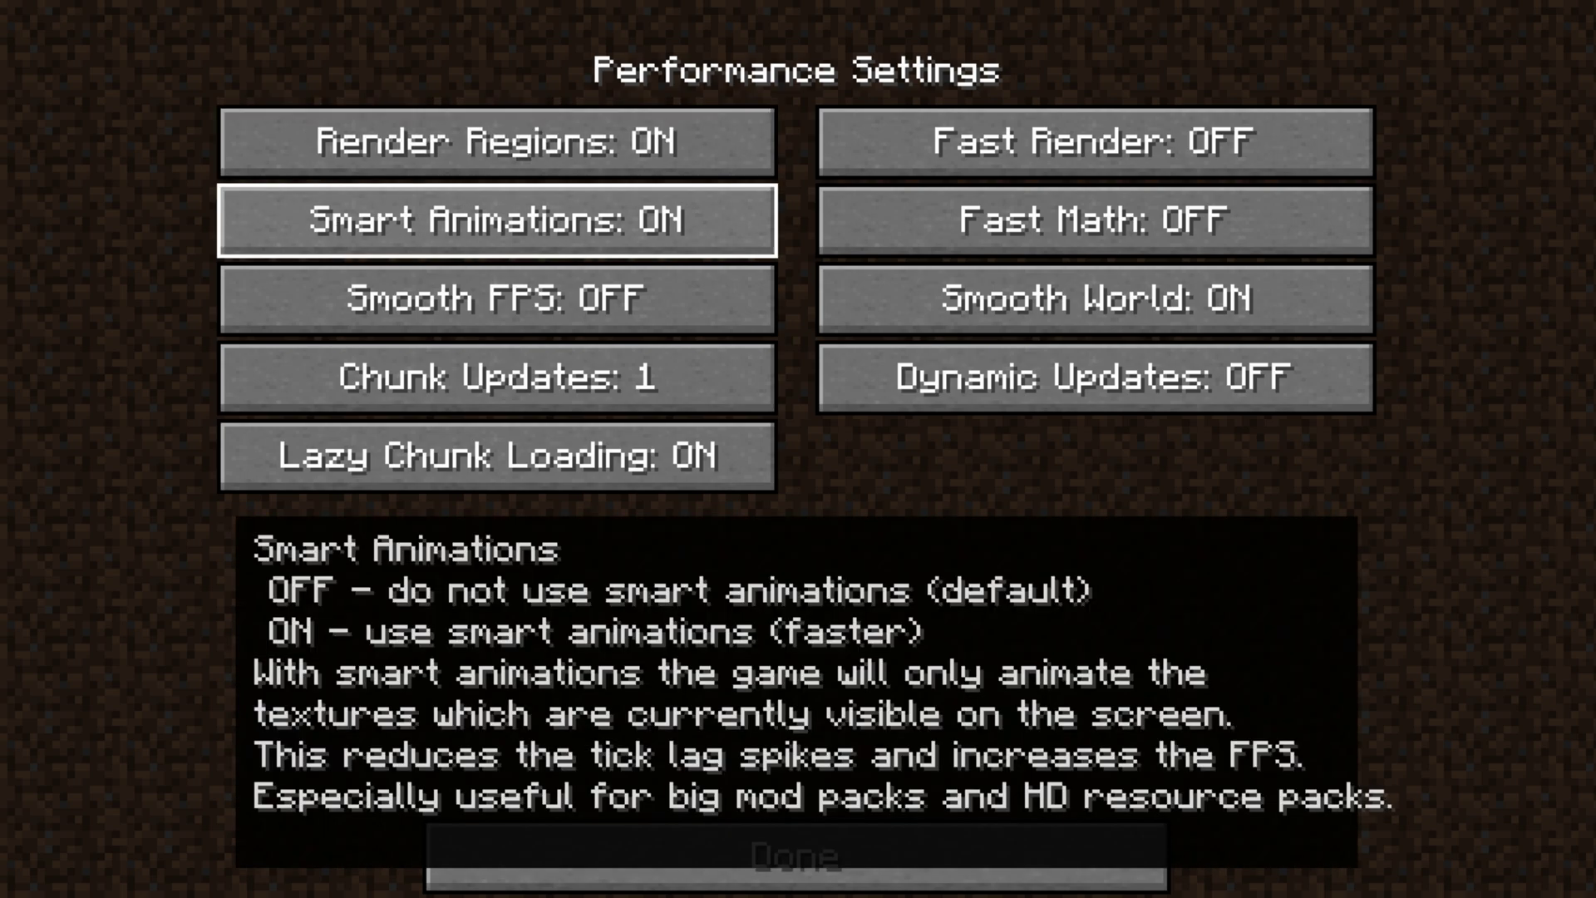
{"action": "left_click", "coordinate": [497, 299]}
{"action": "left_click", "coordinate": [497, 298]}
{"action": "mouse_move", "coordinate": [497, 377]}
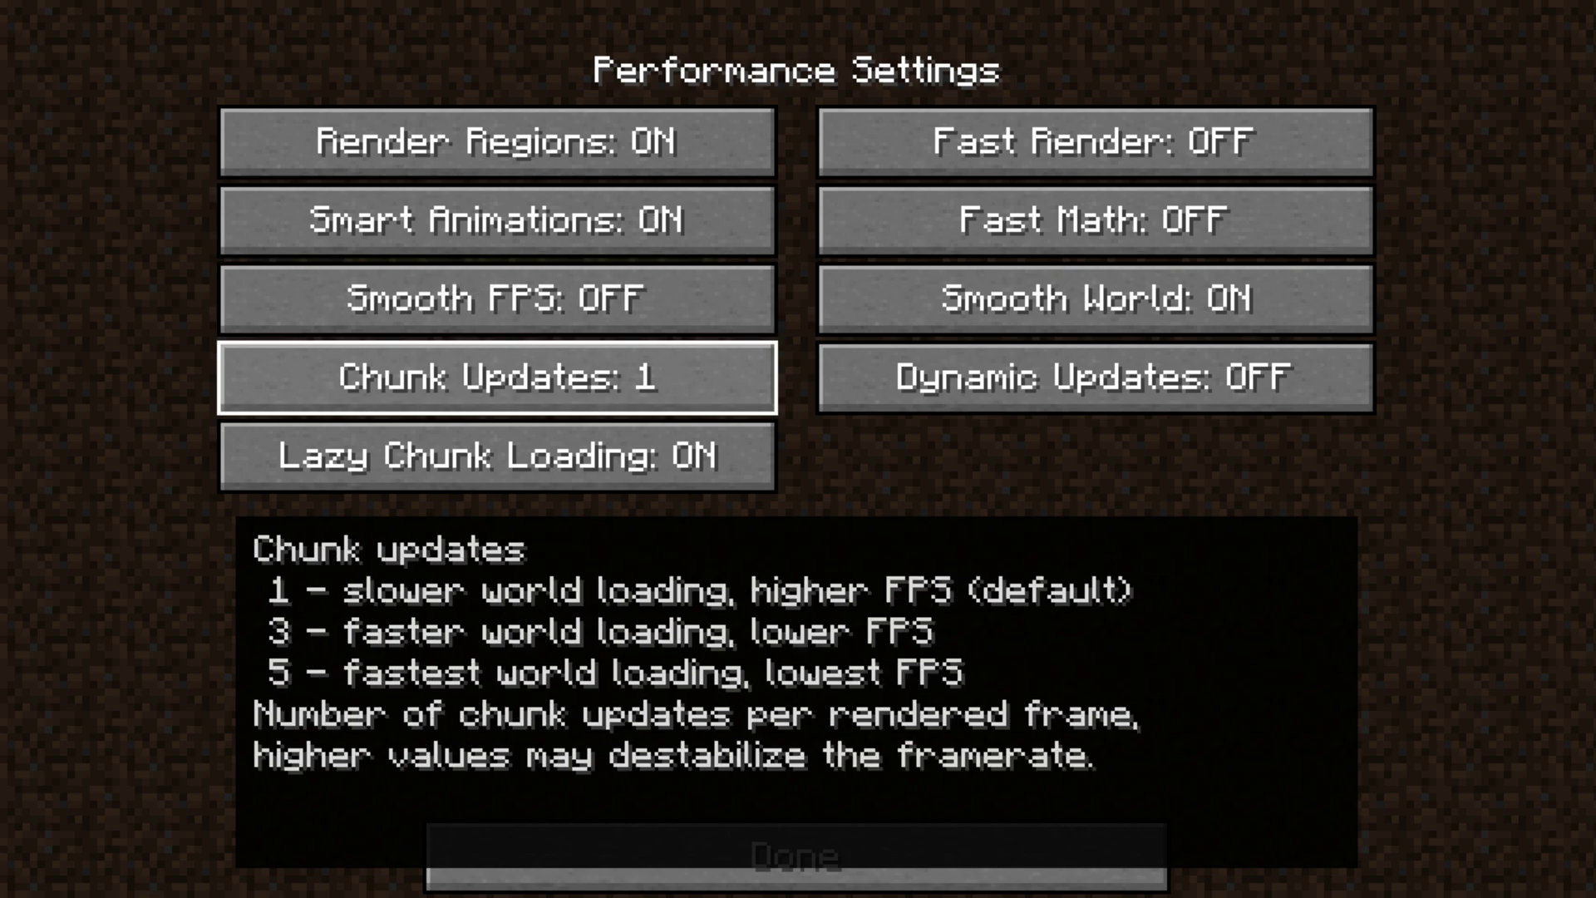
Step: Turn on Fast Render and Fast Math in the performance settings, keep Smooth World ON, and toggle Dynamic Updates
{"action": "left_click", "coordinate": [1096, 141]}
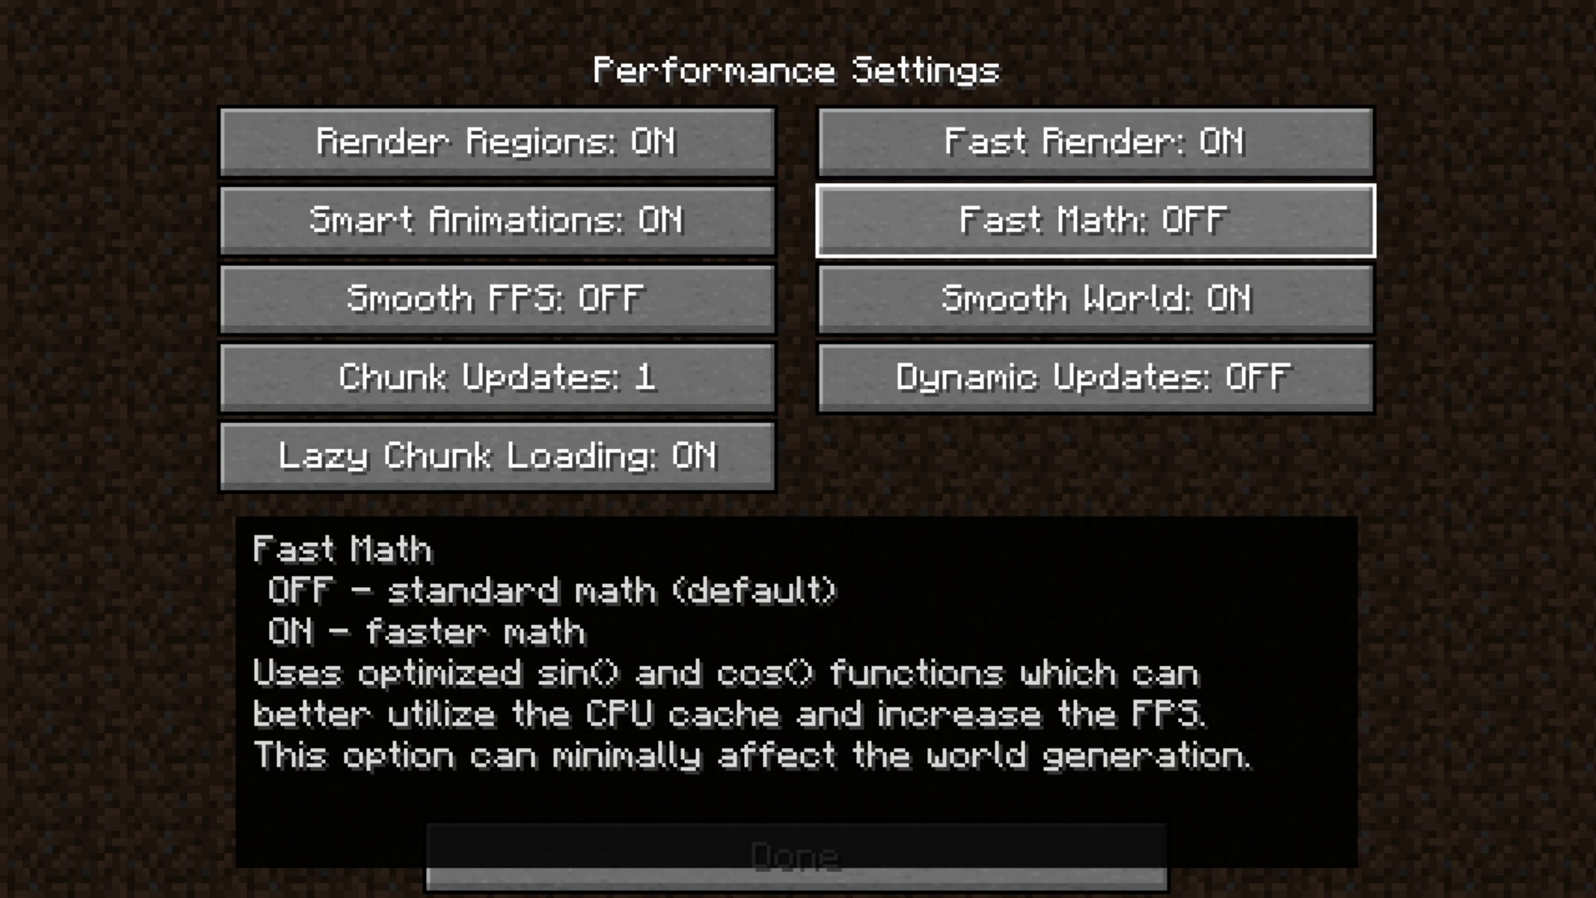
{"action": "left_click", "coordinate": [1095, 219]}
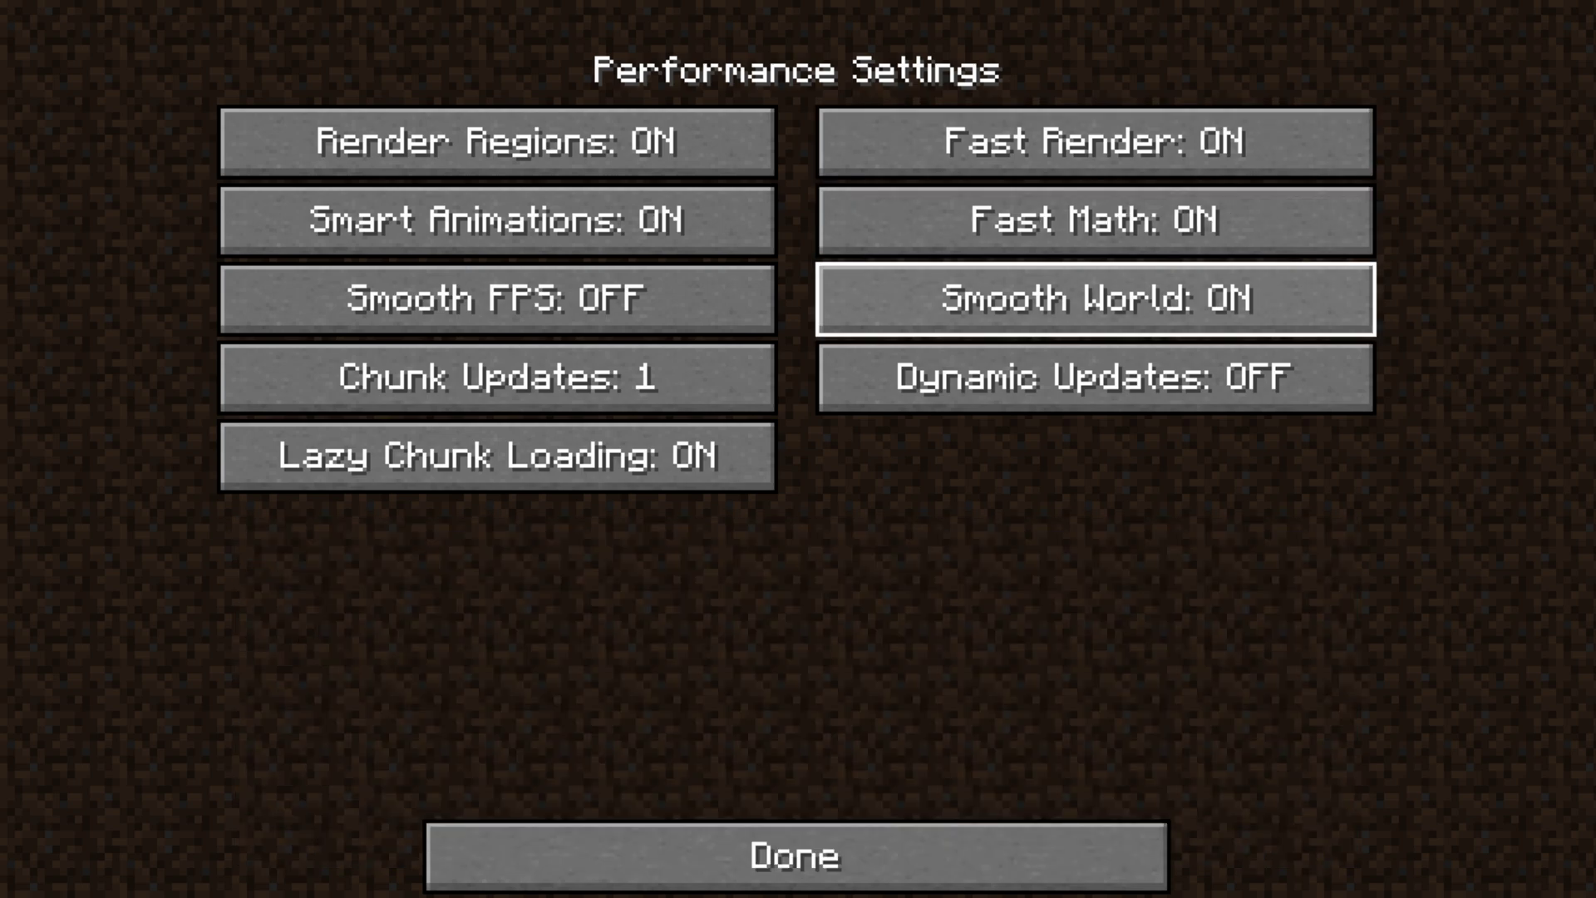
{"action": "mouse_move", "coordinate": [1095, 298]}
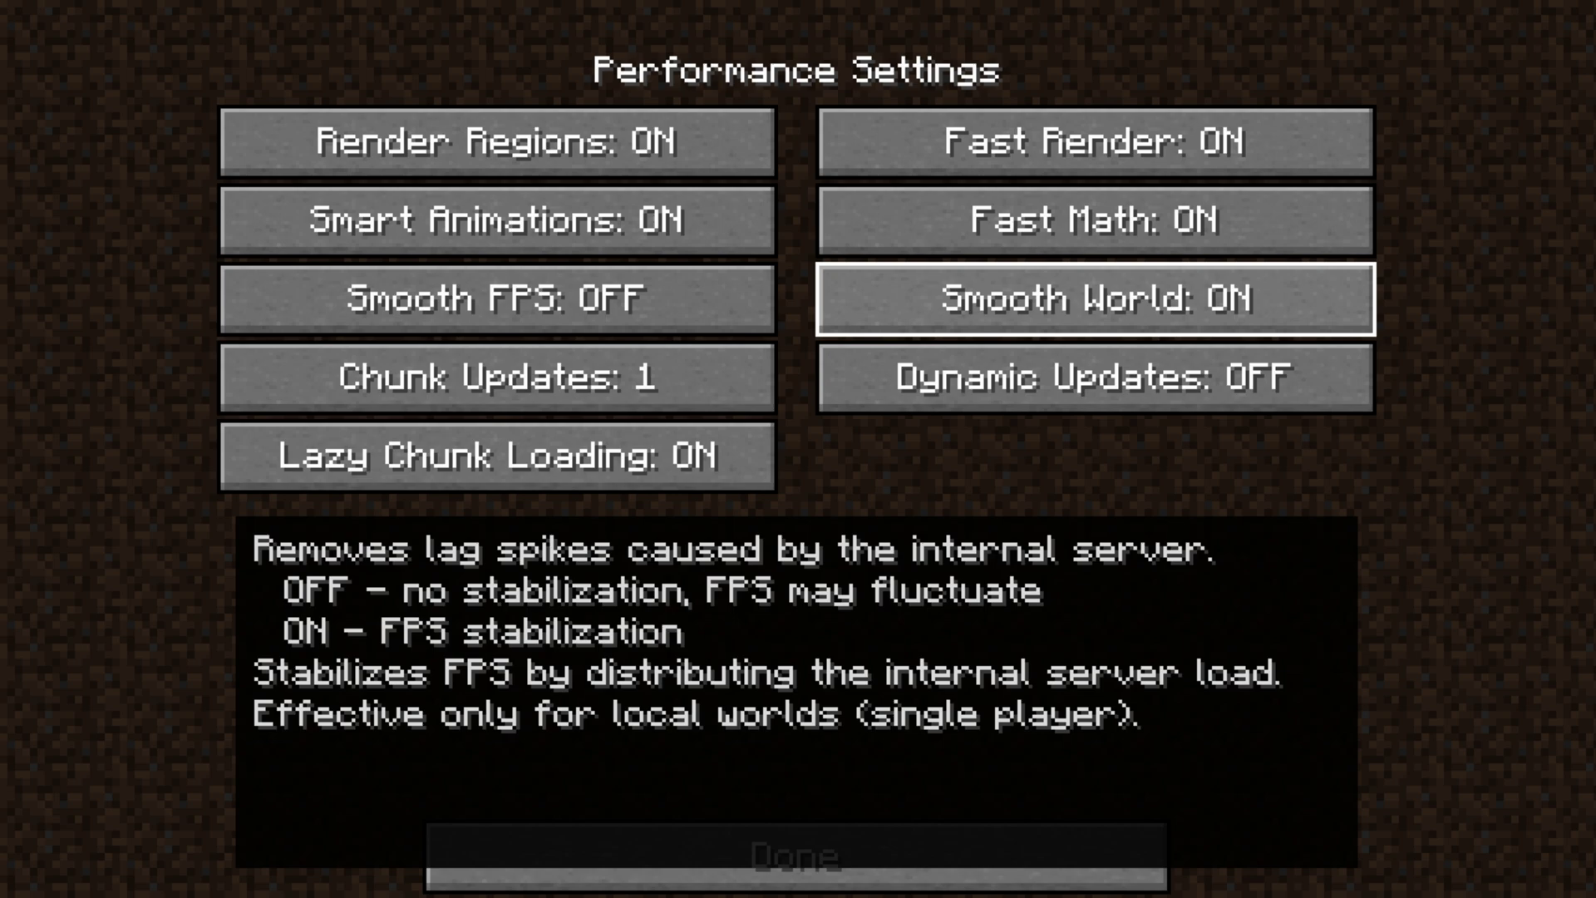
{"action": "mouse_move", "coordinate": [1096, 376]}
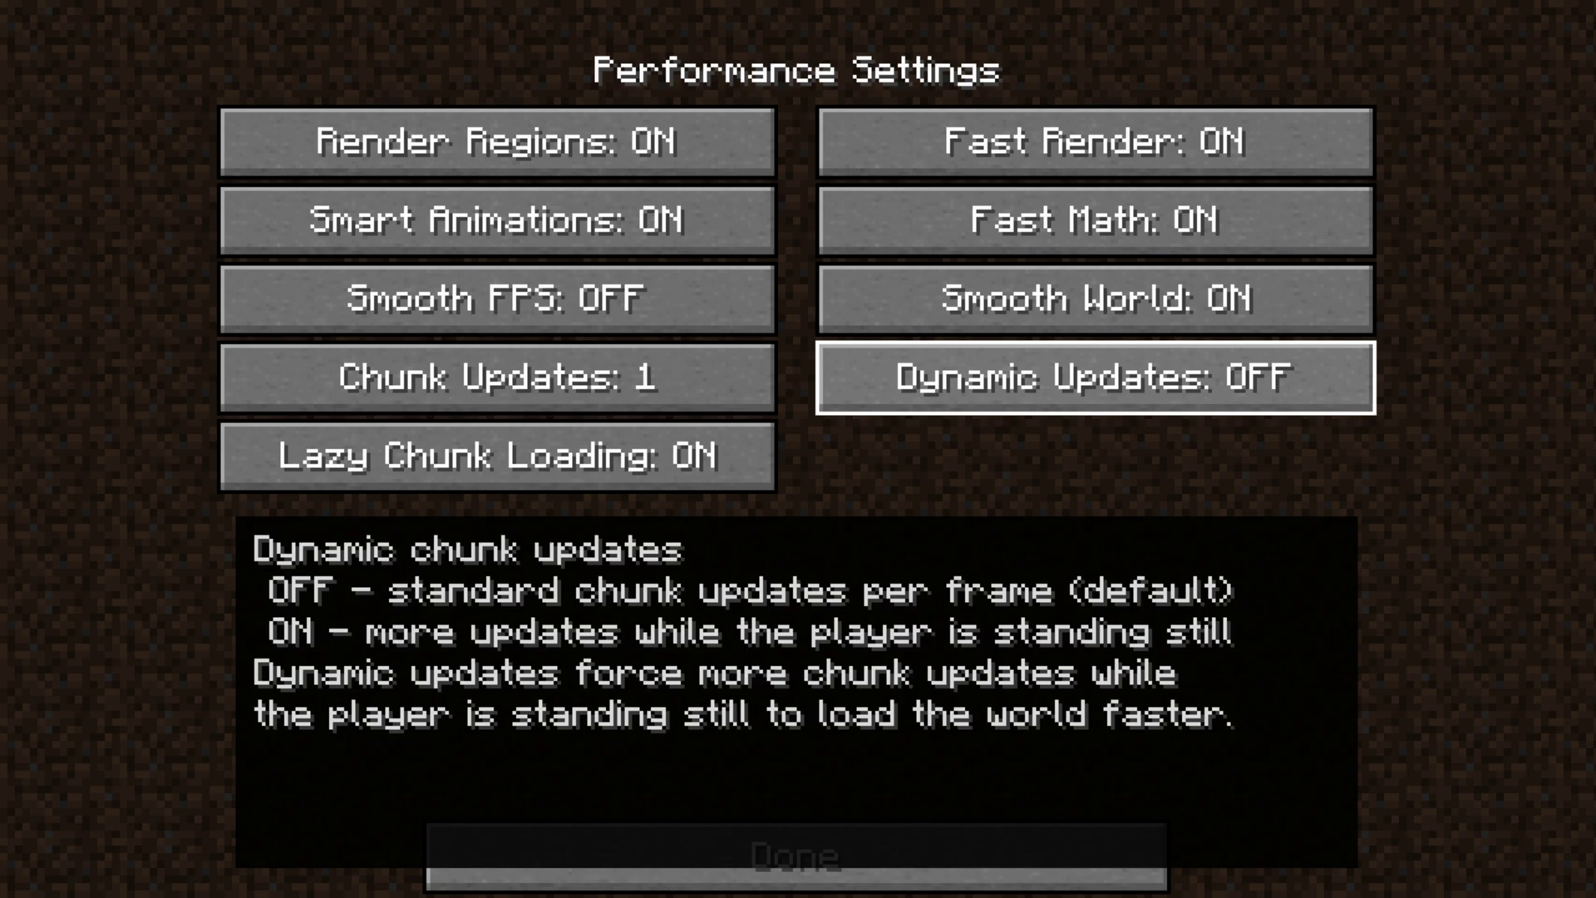
{"action": "left_click", "coordinate": [1095, 377]}
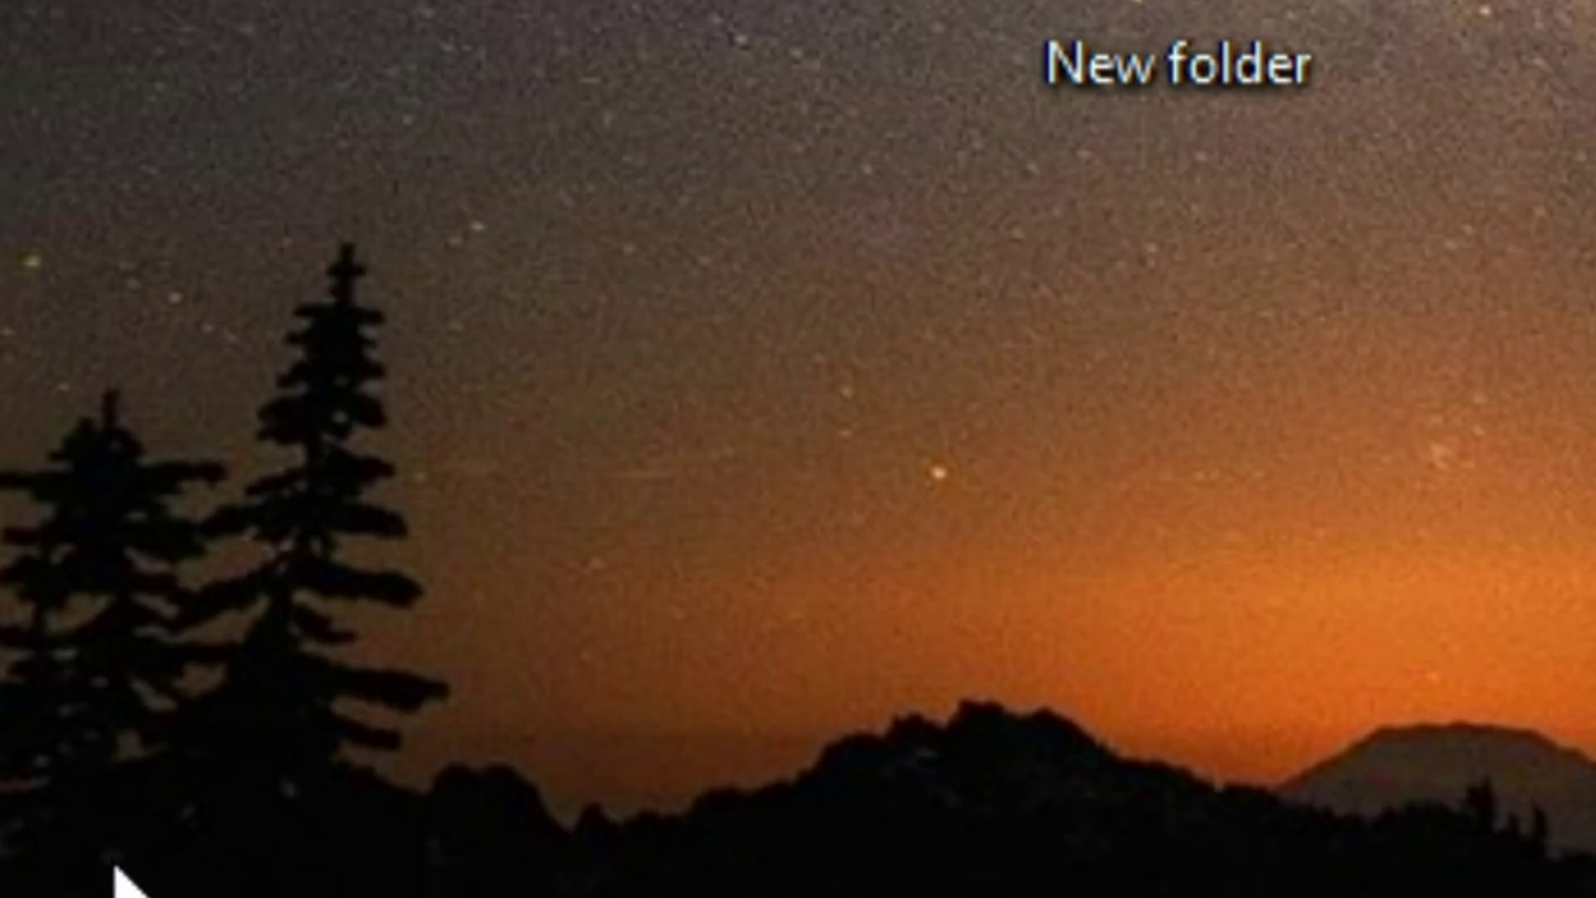
Step: Switch to the Windows desktop, open its Display settings and bring up the display resolution choices
{"action": "right_click", "coordinate": [633, 658]}
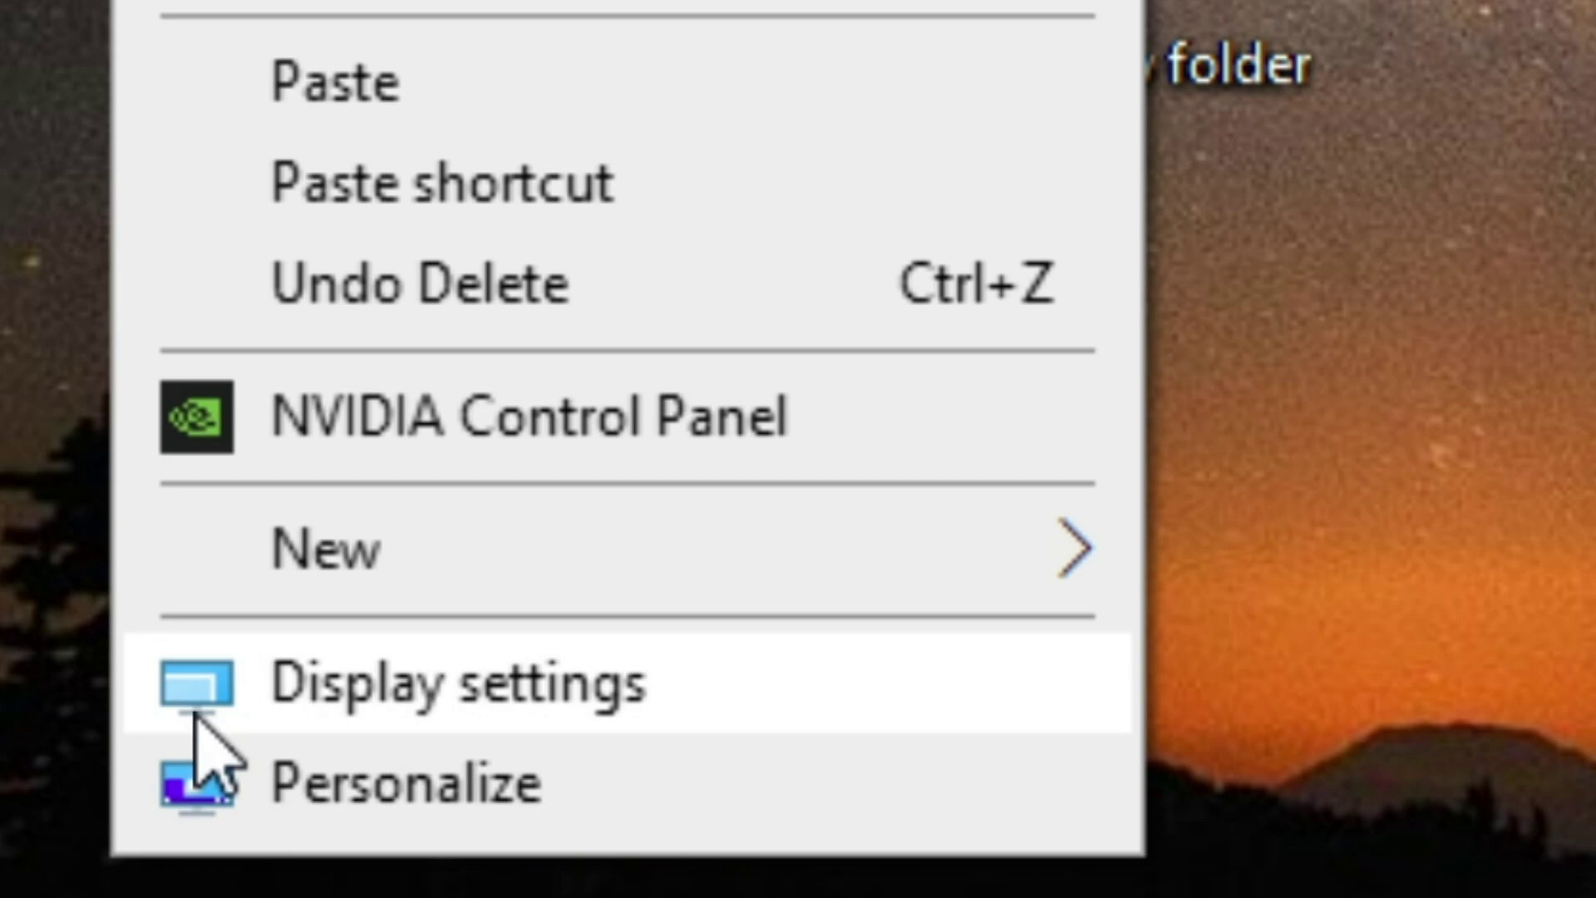
{"action": "left_click", "coordinate": [198, 713]}
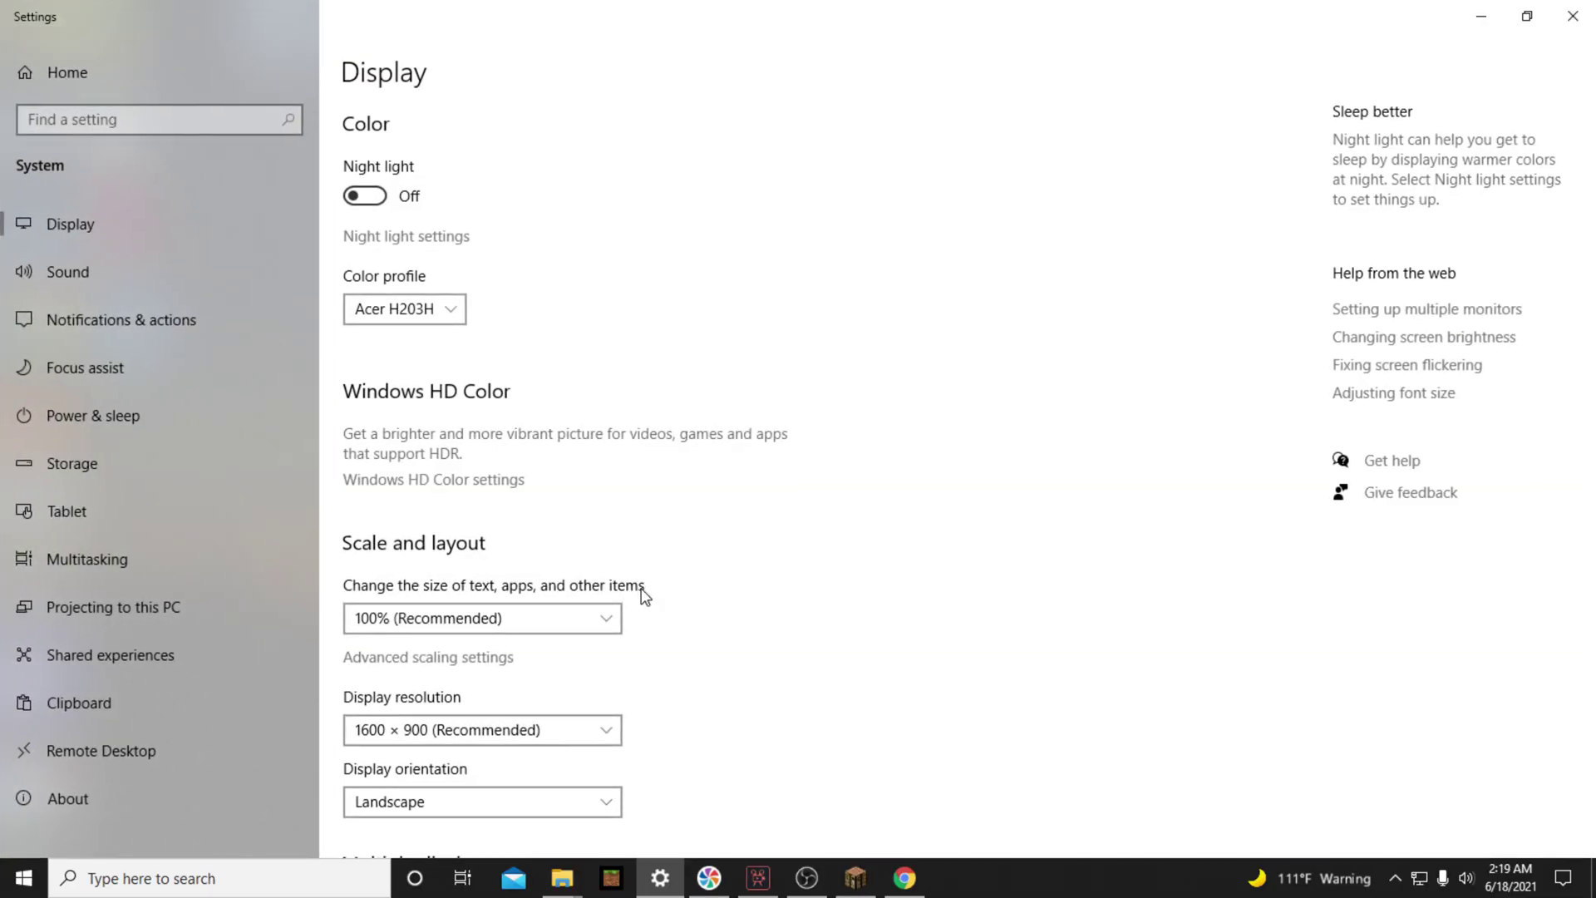
{"action": "left_click", "coordinate": [482, 729]}
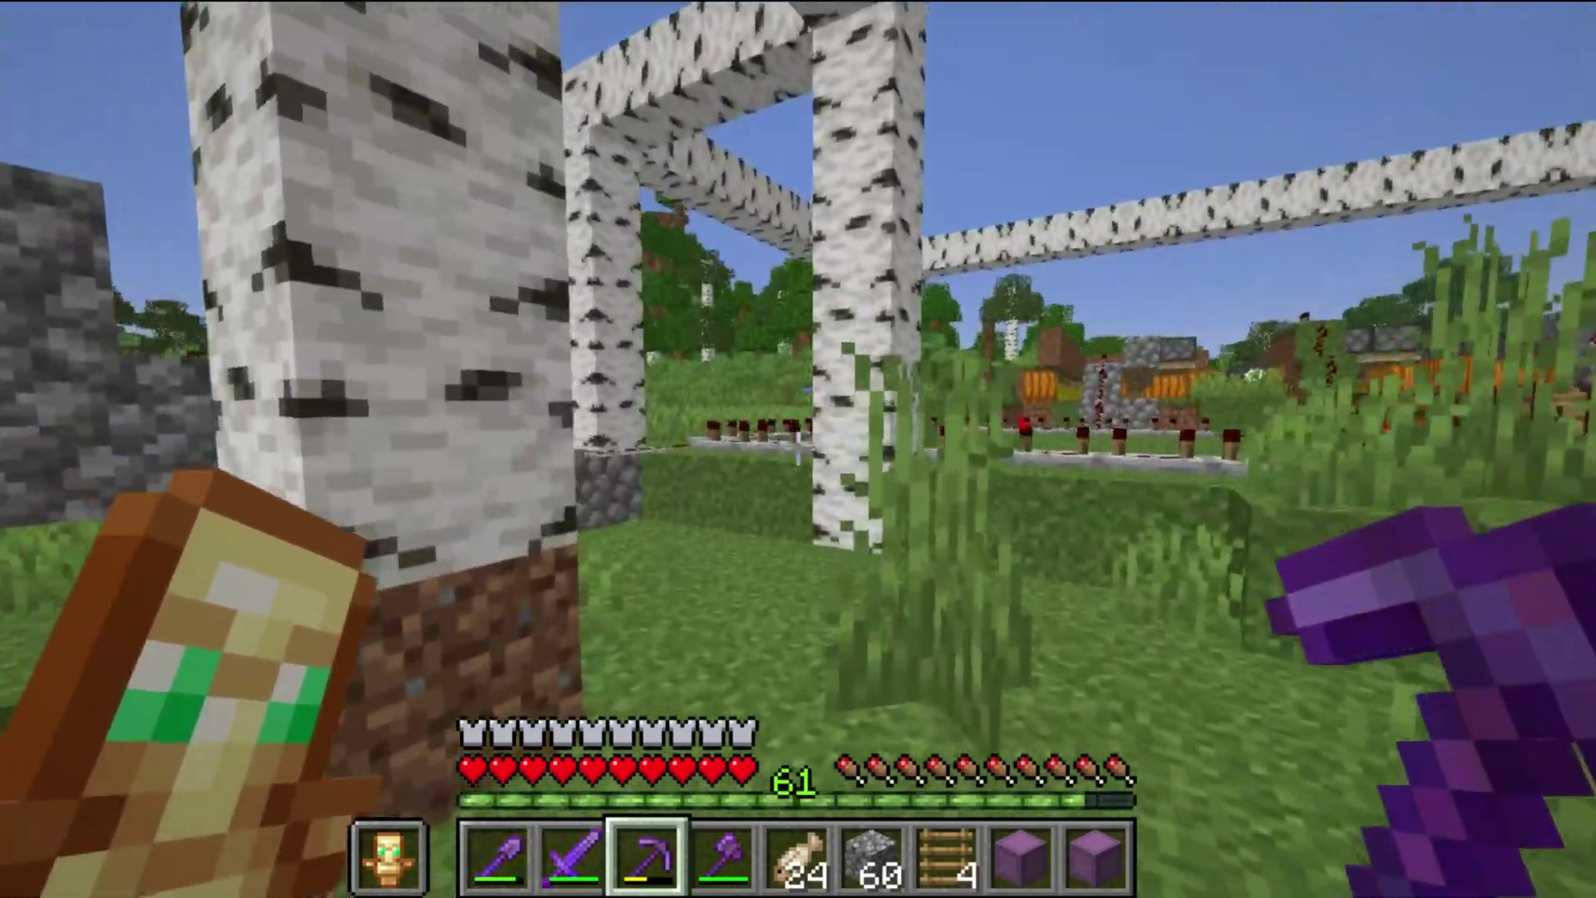
Step: In the Minecraft world, move the white bed from the inventory to the last hotbar slot, select it and use it on the grass
{"action": "key", "text": "e"}
{"action": "key", "text": "e"}
{"action": "key", "text": "e"}
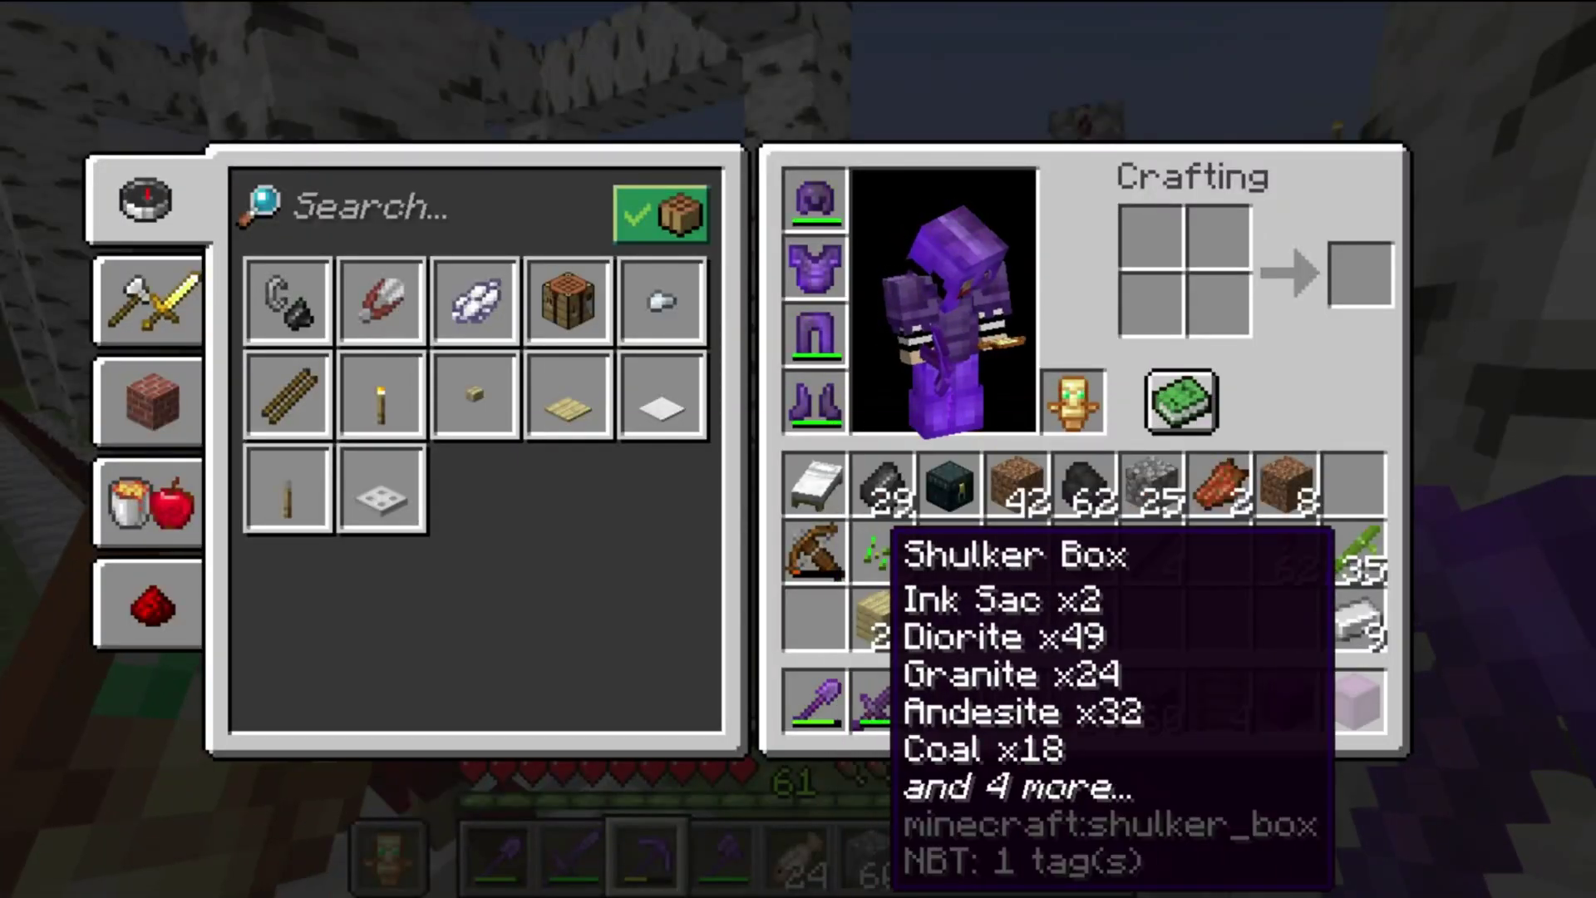
{"action": "left_click", "coordinate": [815, 490], "text": "shift"}
{"action": "key", "text": "e"}
{"action": "key", "text": "w"}
{"action": "scroll", "coordinate": [798, 449], "scroll_direction": "down", "scroll_amount": 5}
{"action": "scroll", "coordinate": [798, 449], "scroll_direction": "down", "scroll_amount": 1}
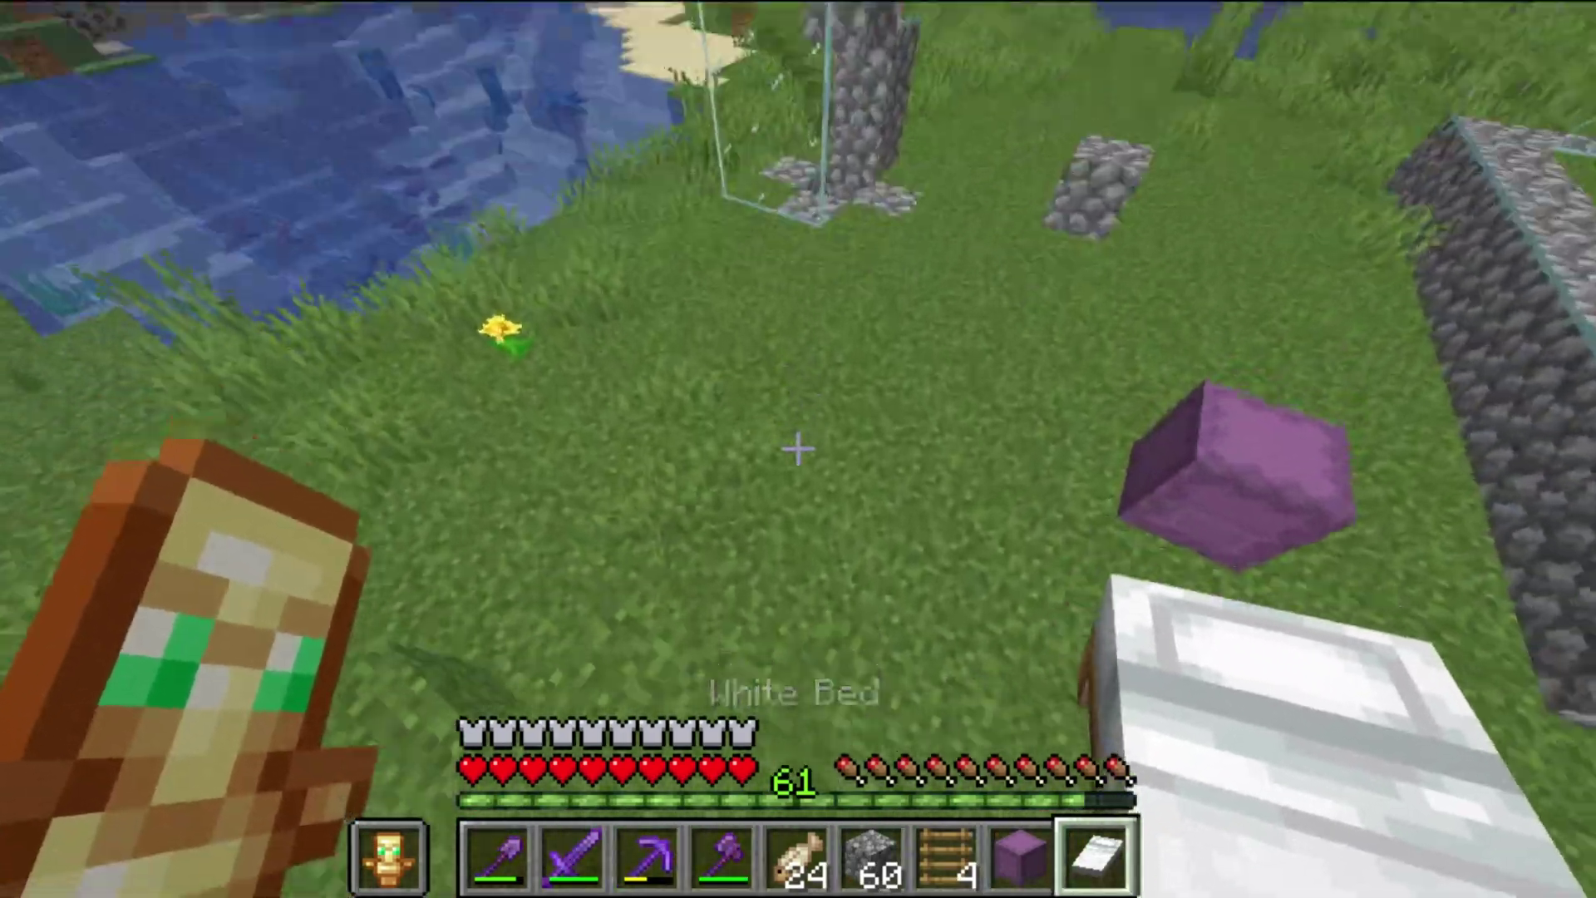
{"action": "right_click", "coordinate": [798, 449]}
{"action": "right_click", "coordinate": [798, 448]}
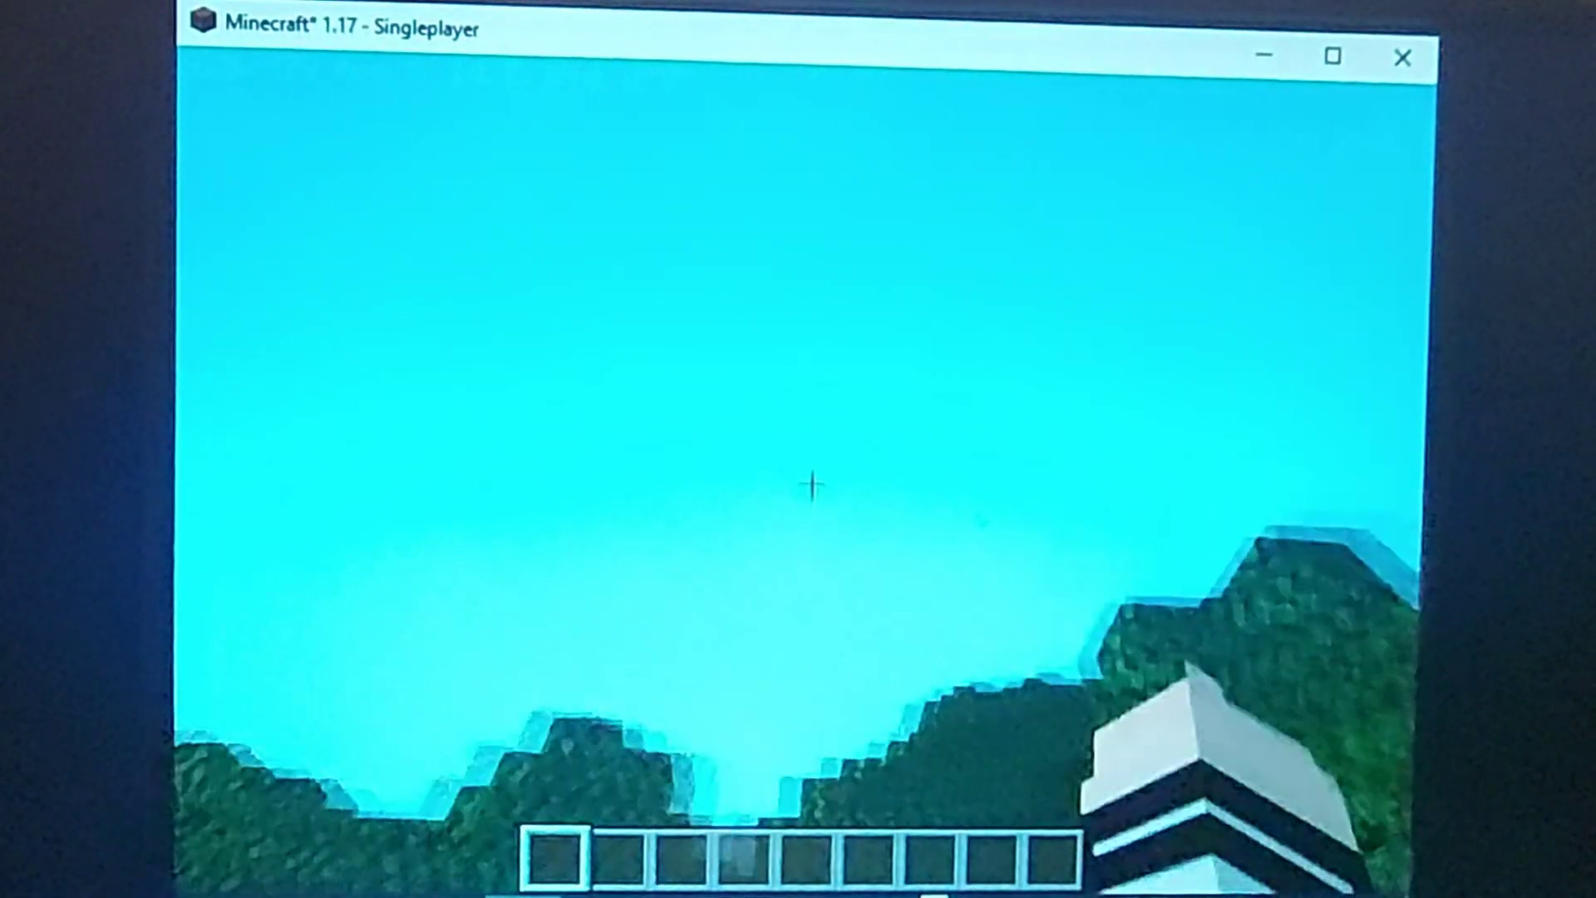
Step: Show the frame-rate readout in the Minecraft 1.17 singleplayer world and dig through the surrounding blocks to check the FPS
{"action": "key", "text": "F3"}
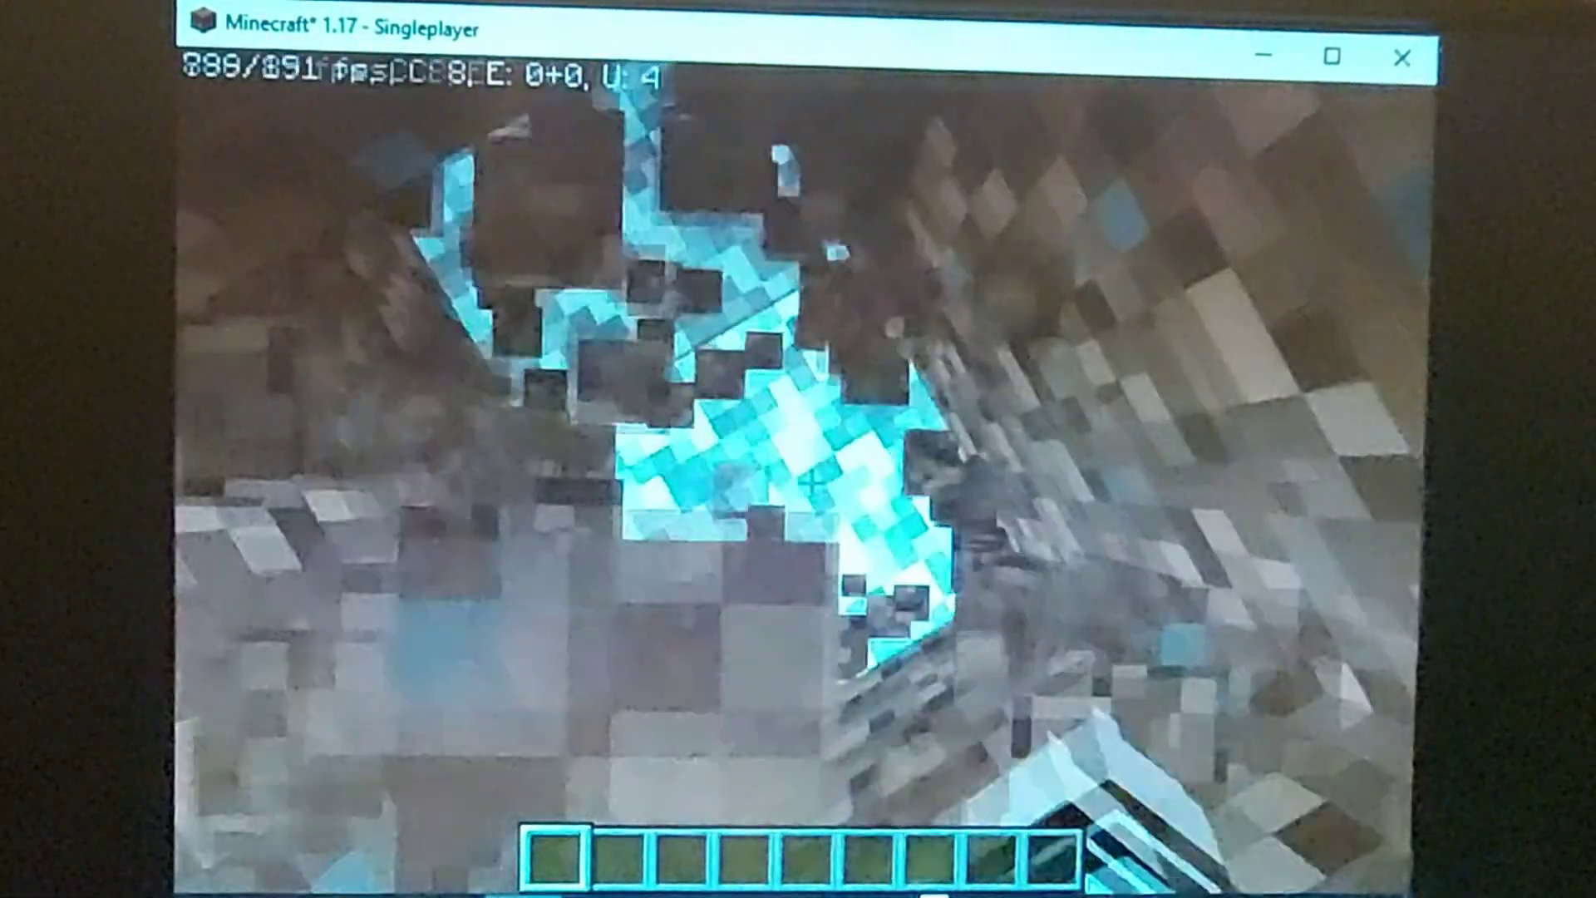
{"action": "left_click", "coordinate": [812, 484]}
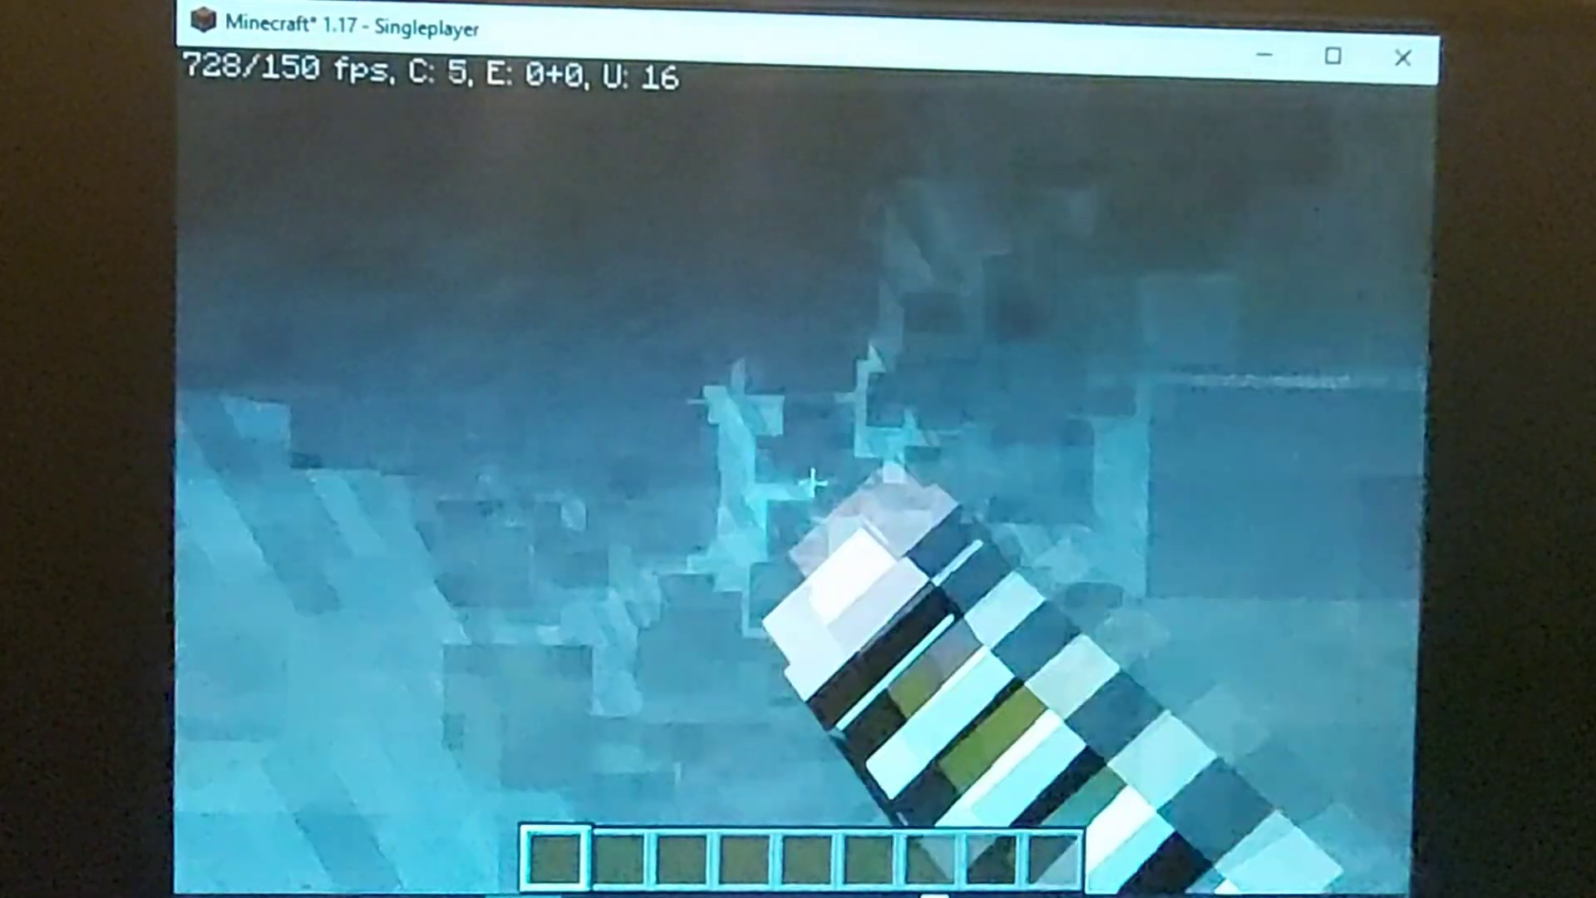
{"action": "left_click", "coordinate": [812, 483]}
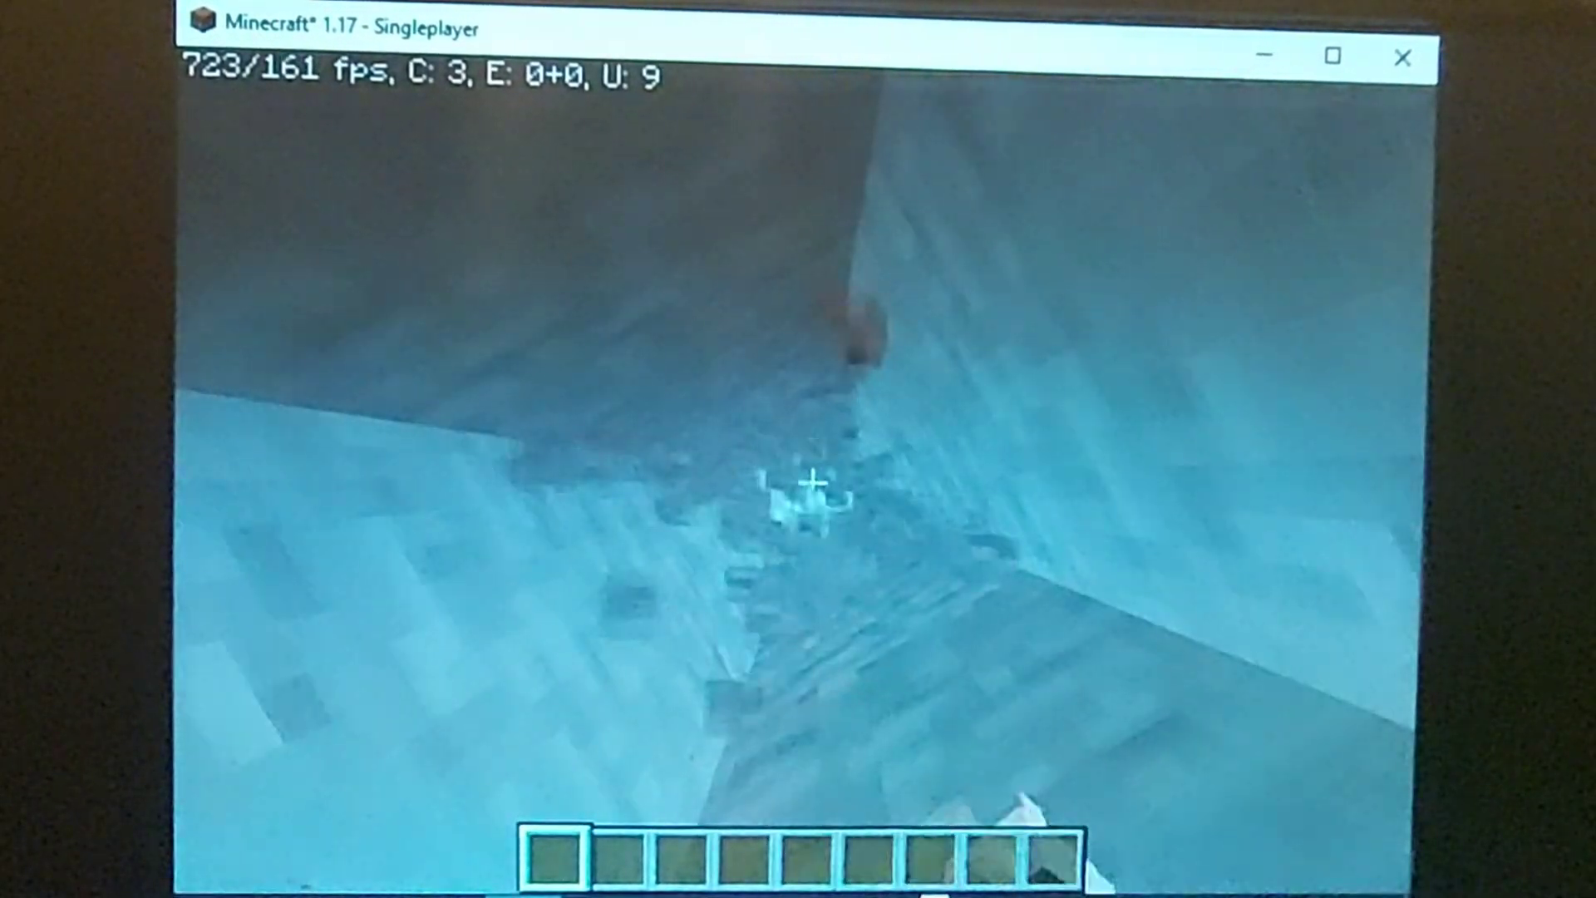
{"action": "left_click", "coordinate": [812, 484]}
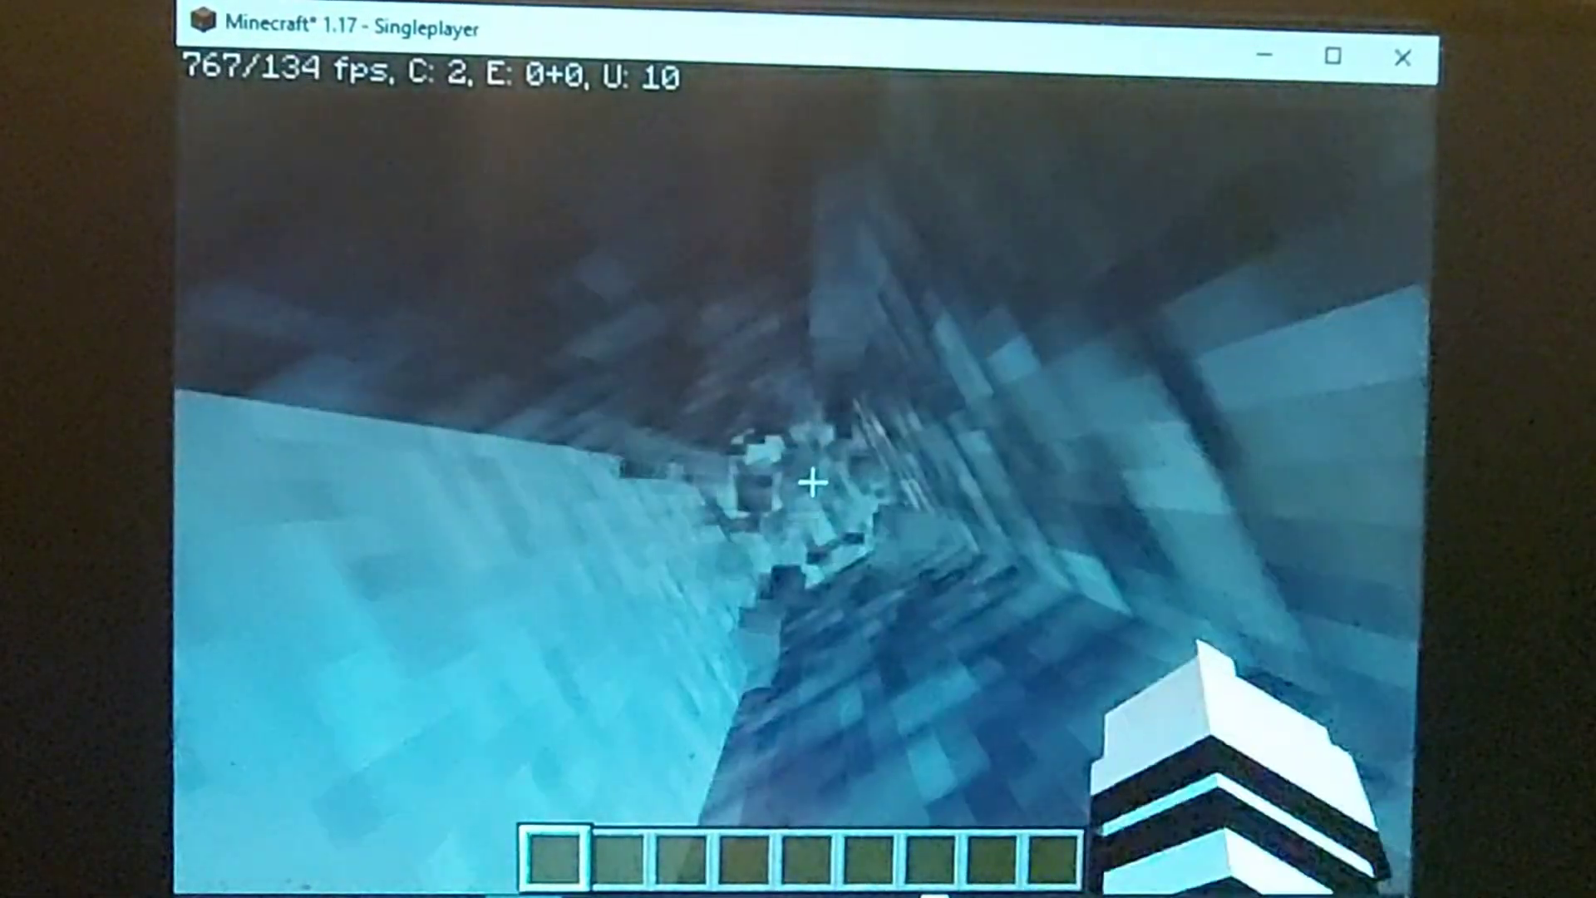
{"action": "left_click", "coordinate": [812, 483]}
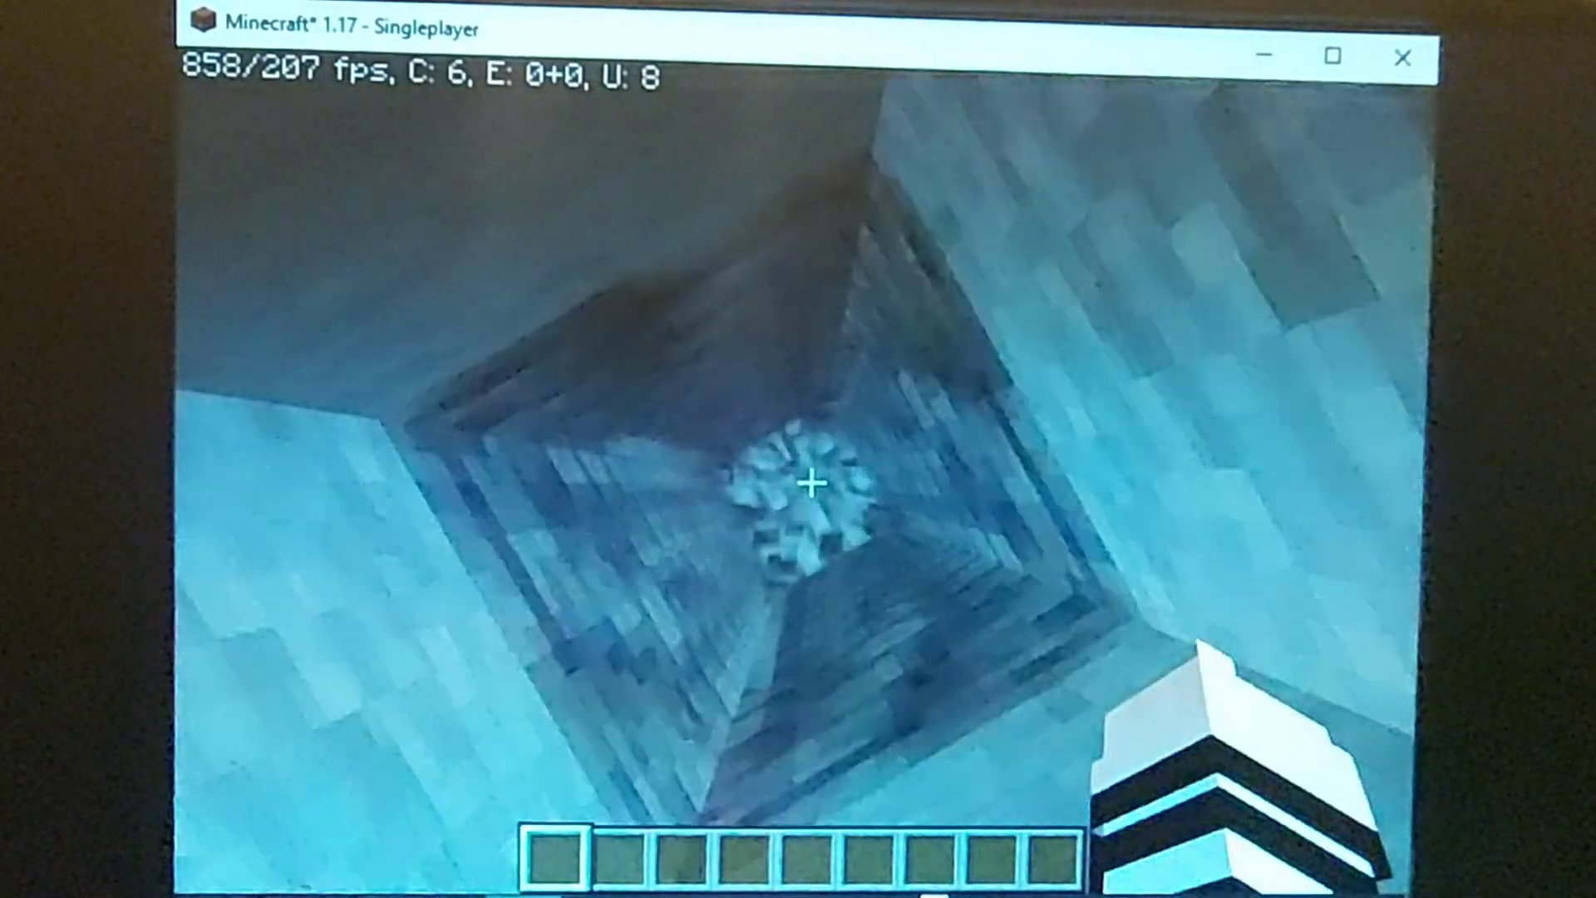